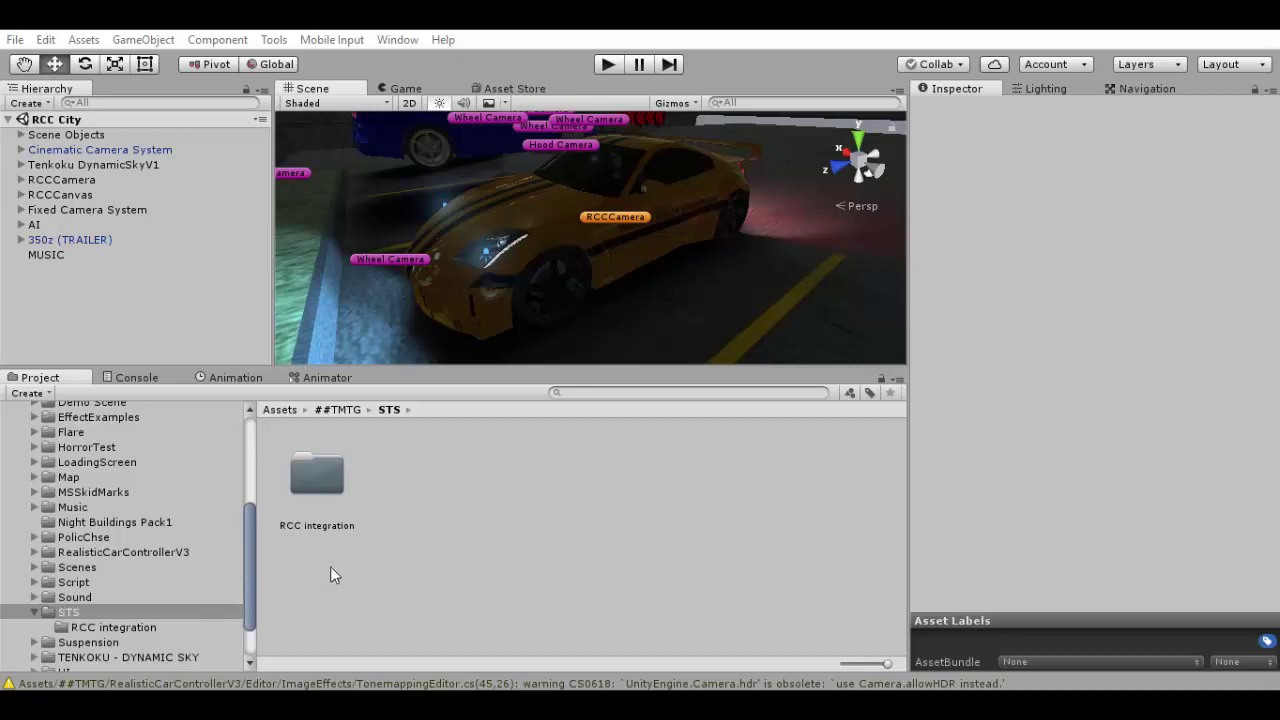
# Step: Select the RCC integration folder in Assets/##TMTG/STS in the Project window
pyautogui.click(338, 470)
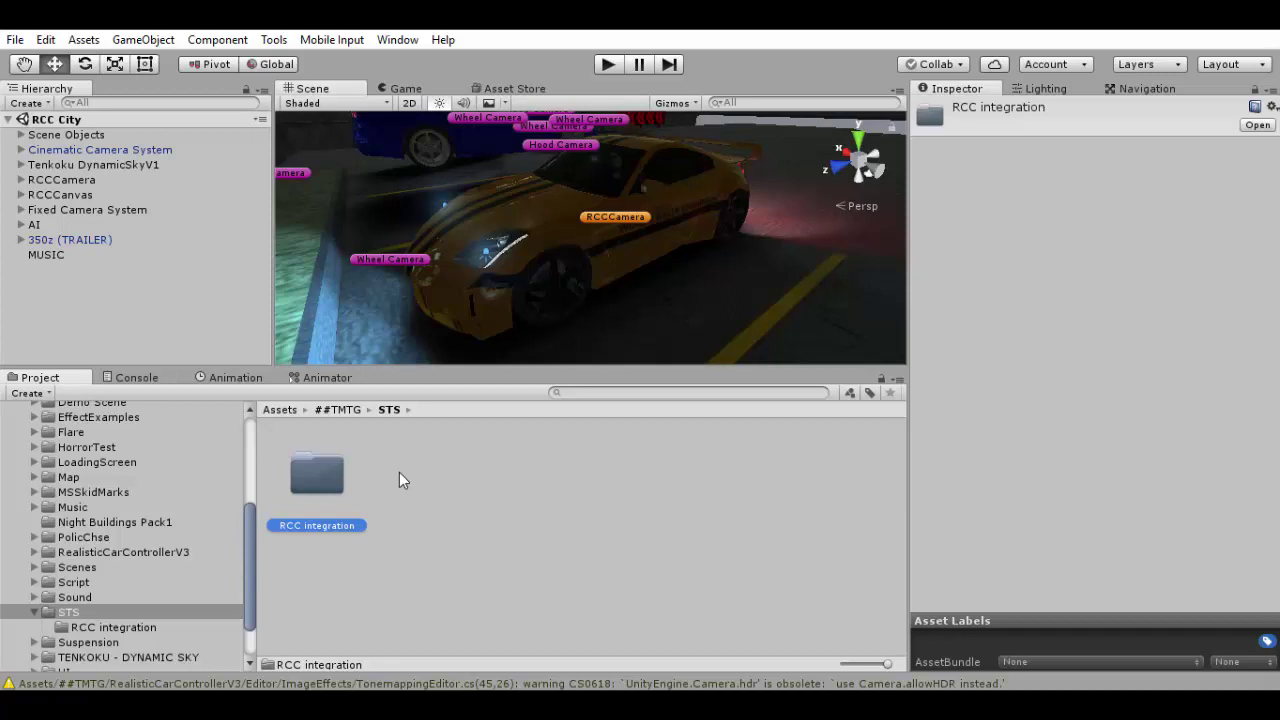
# Step: Open the RCC integration folder and select the 350z (TRAILER) car in the Hierarchy
pyautogui.doubleClick(310, 478)
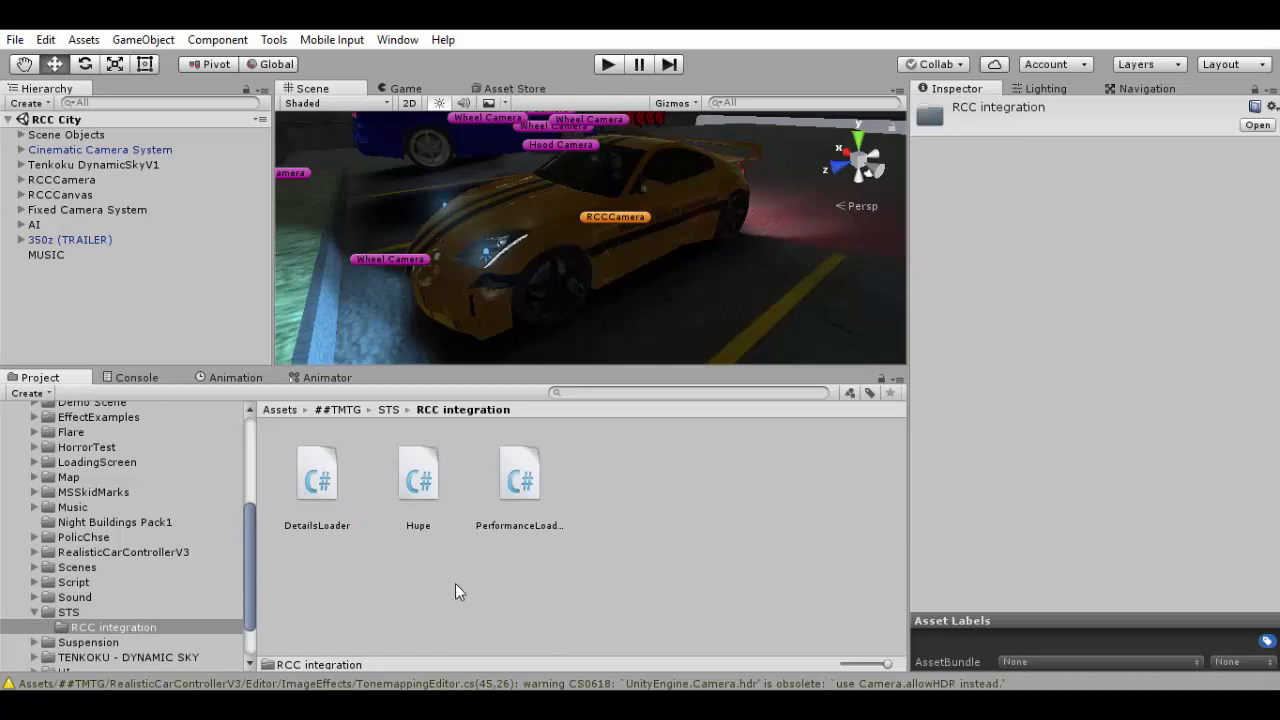
pyautogui.click(70, 242)
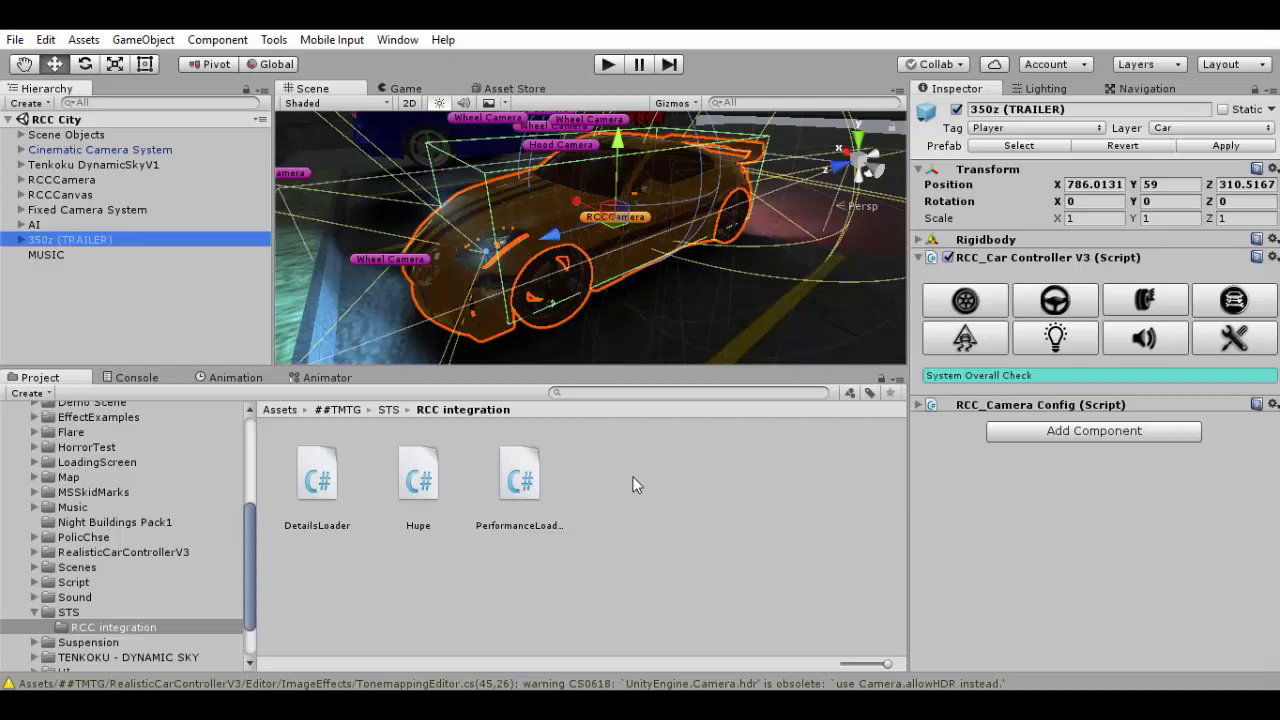
# Step: Add the DetailsLoader and PerformanceLoader scripts as components on the 350z (TRAILER) car
pyautogui.moveTo(318, 478); pyautogui.dragTo(1047, 576)
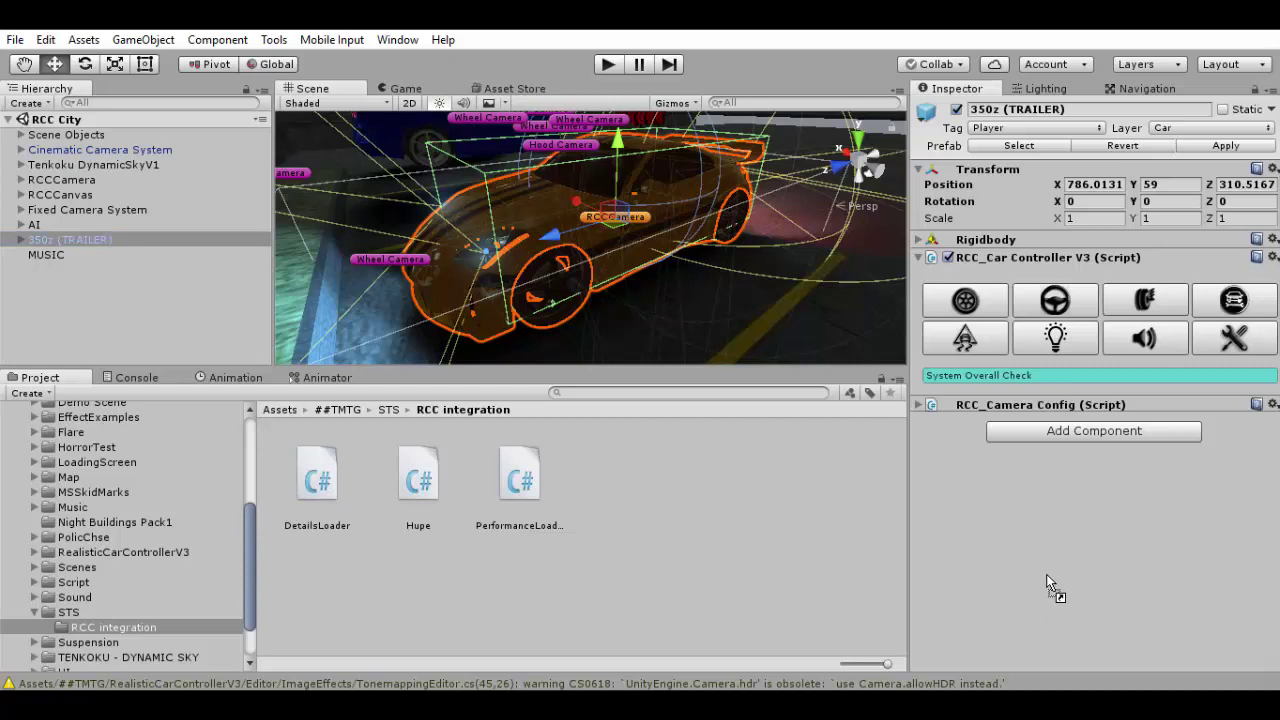
pyautogui.moveTo(1047, 580); pyautogui.dragTo(1047, 580)
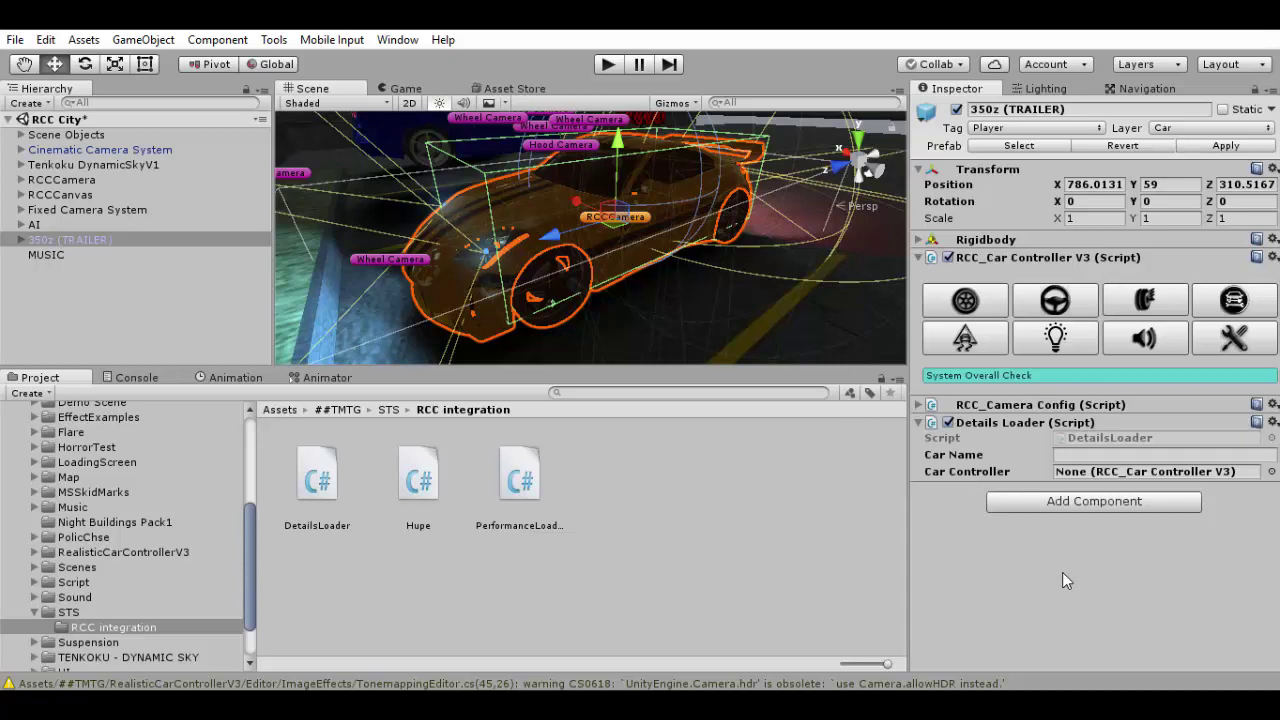
pyautogui.moveTo(538, 493); pyautogui.dragTo(1020, 581)
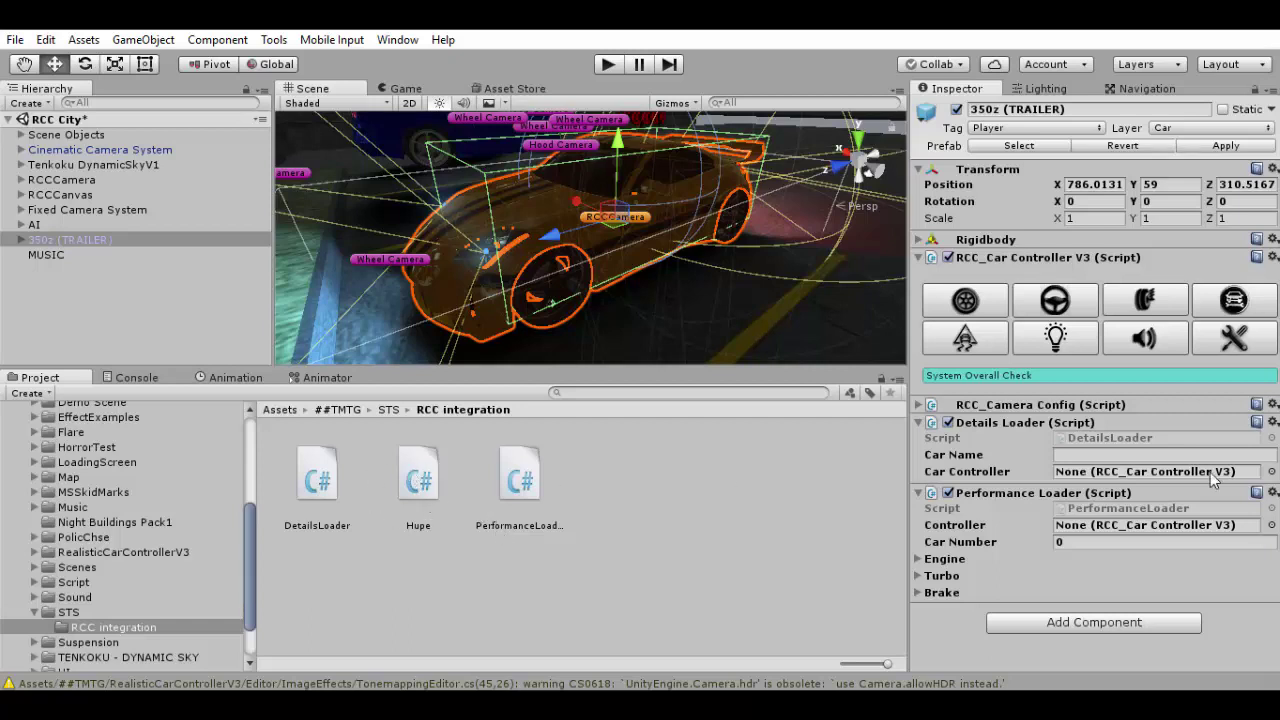
pyautogui.click(1066, 493)
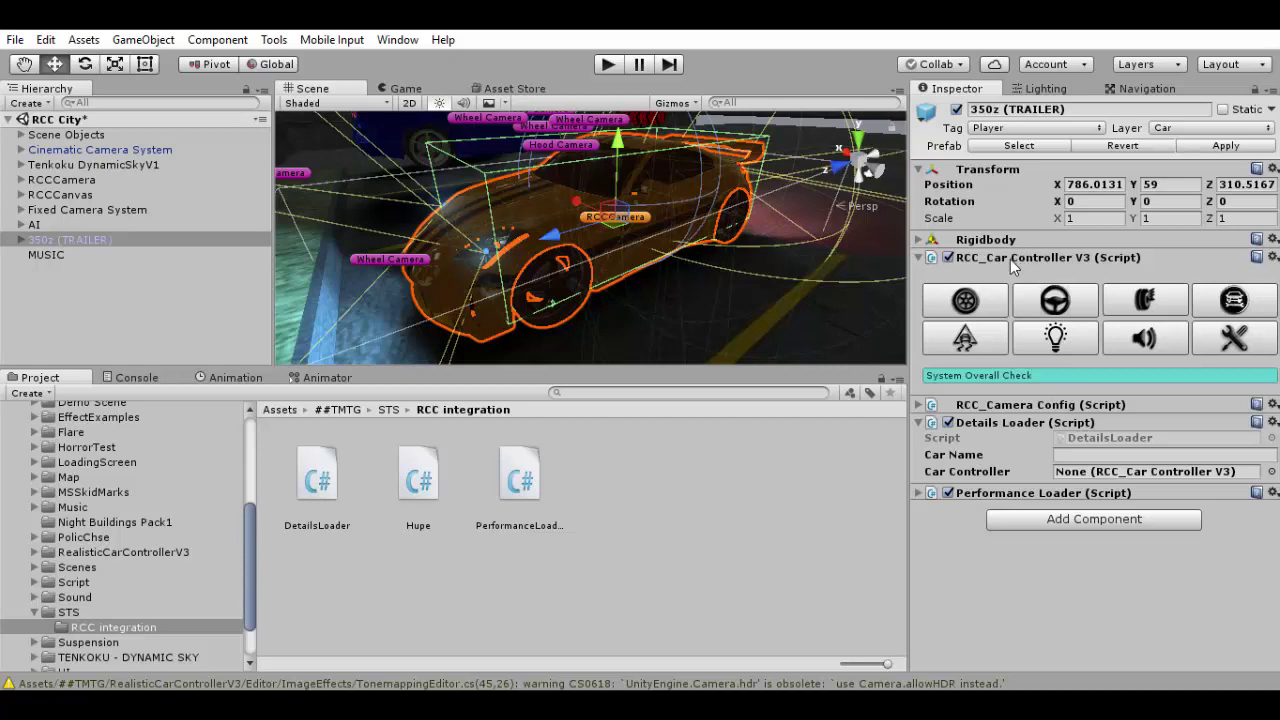
# Step: Link Details Loader's Car Controller to the car's RCC_Car Controller V3 and set Car Name to 350z
pyautogui.moveTo(1010, 259); pyautogui.dragTo(1105, 471)
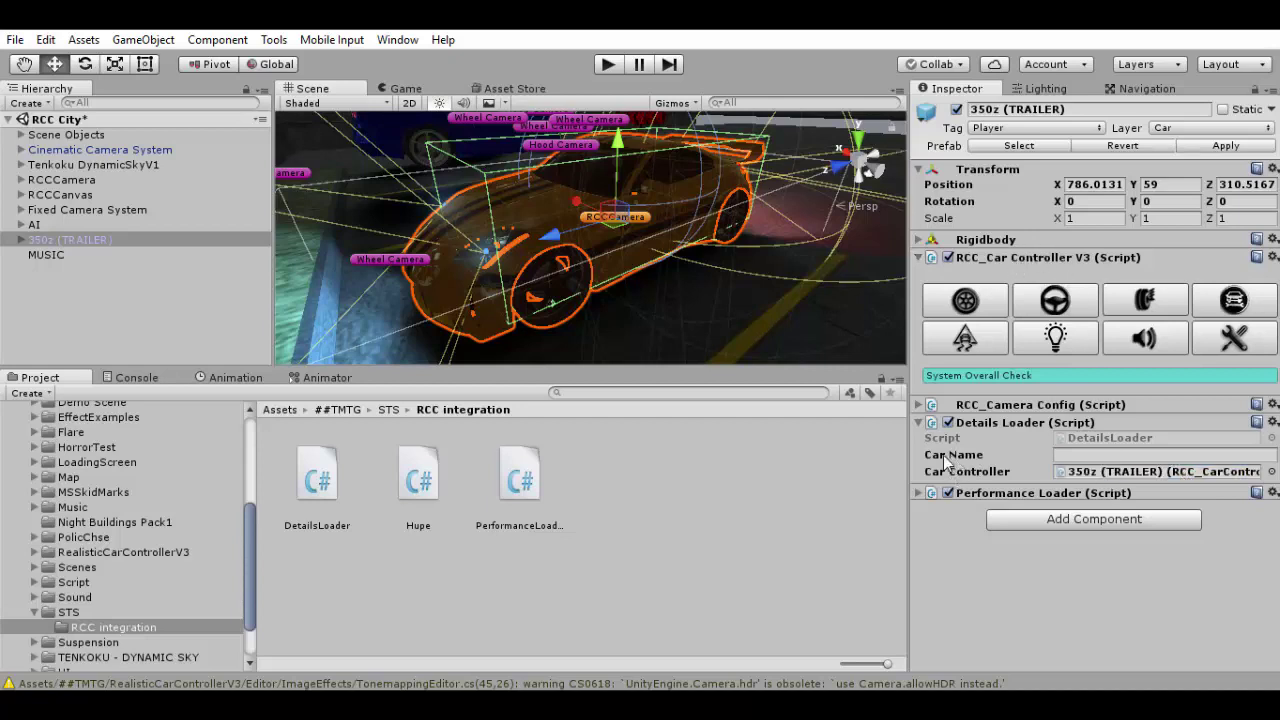
pyautogui.click(1083, 456)
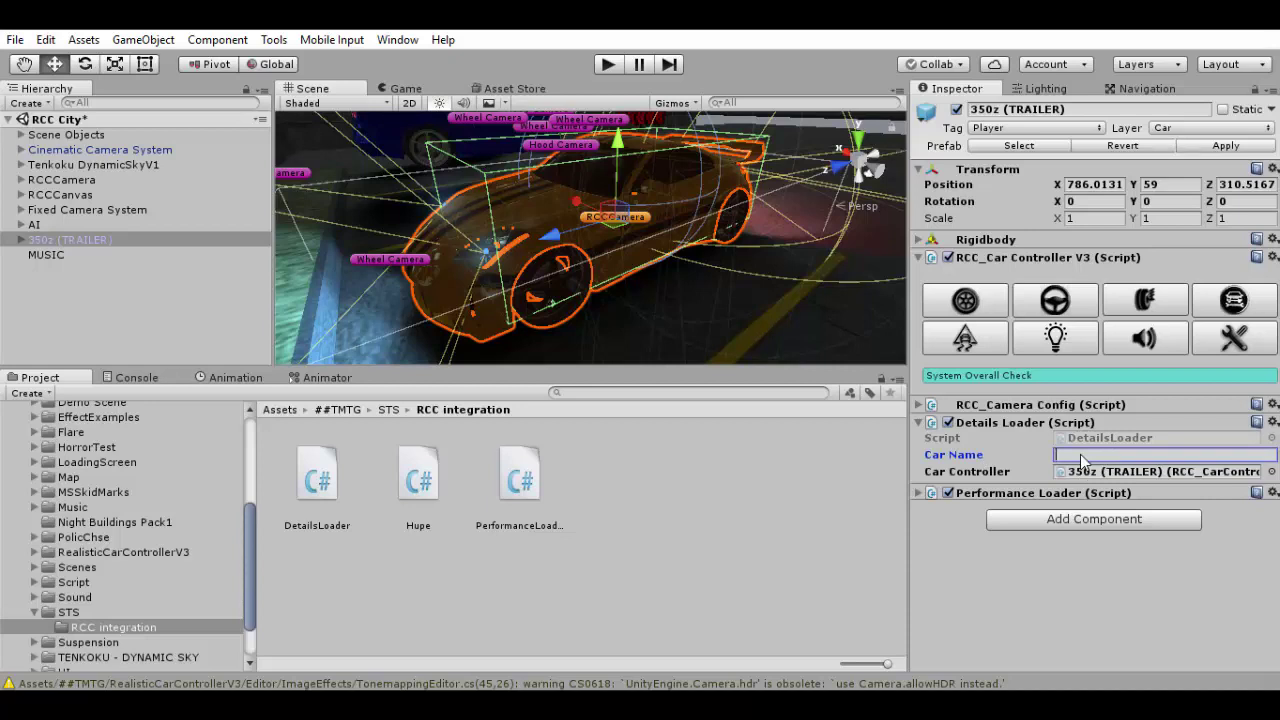
pyautogui.write('350z')
pyautogui.click(1075, 550)
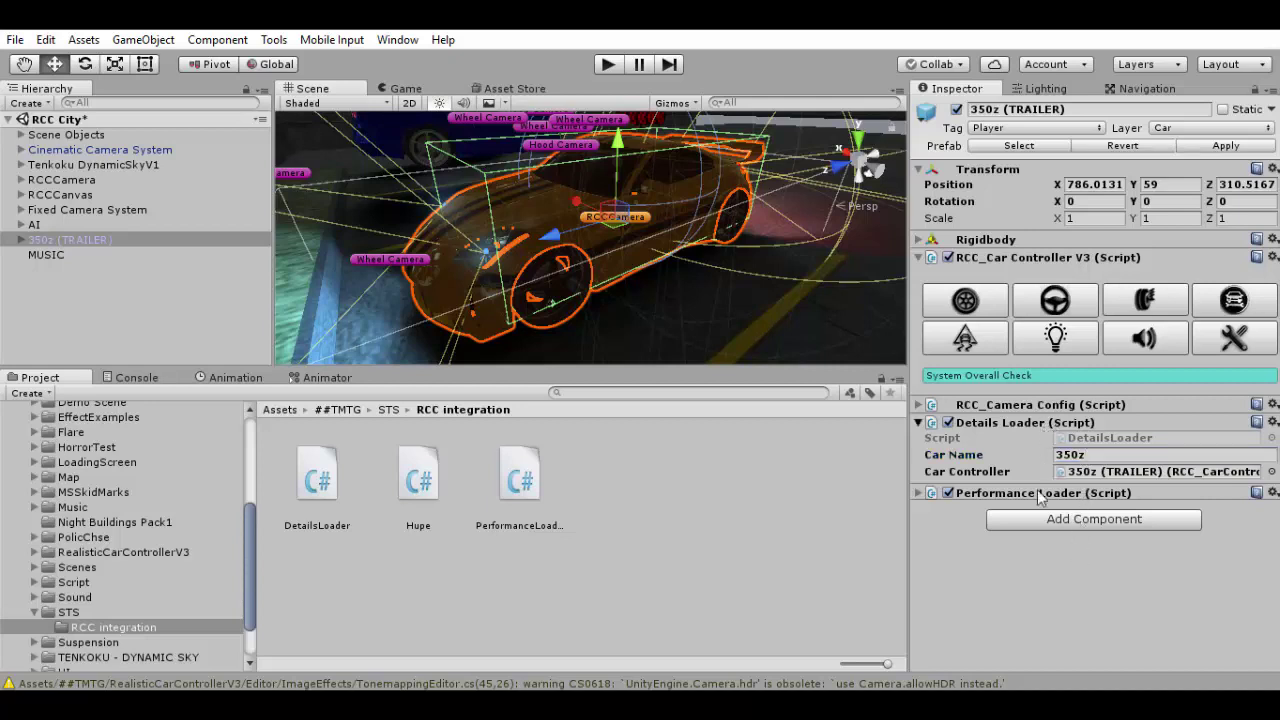
pyautogui.click(1010, 422)
pyautogui.click(1015, 441)
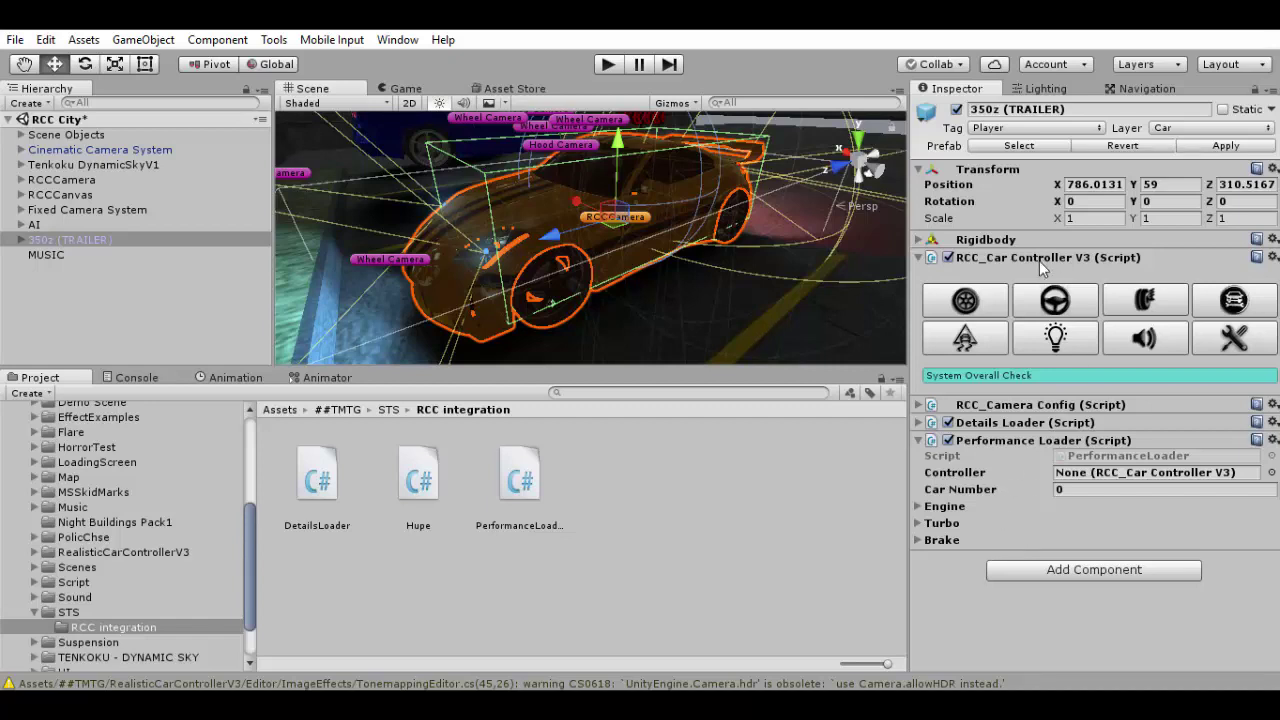
# Step: Link Performance Loader's Controller to the car's RCC controller and set Car Number to 4
pyautogui.moveTo(1040, 259); pyautogui.dragTo(1157, 479)
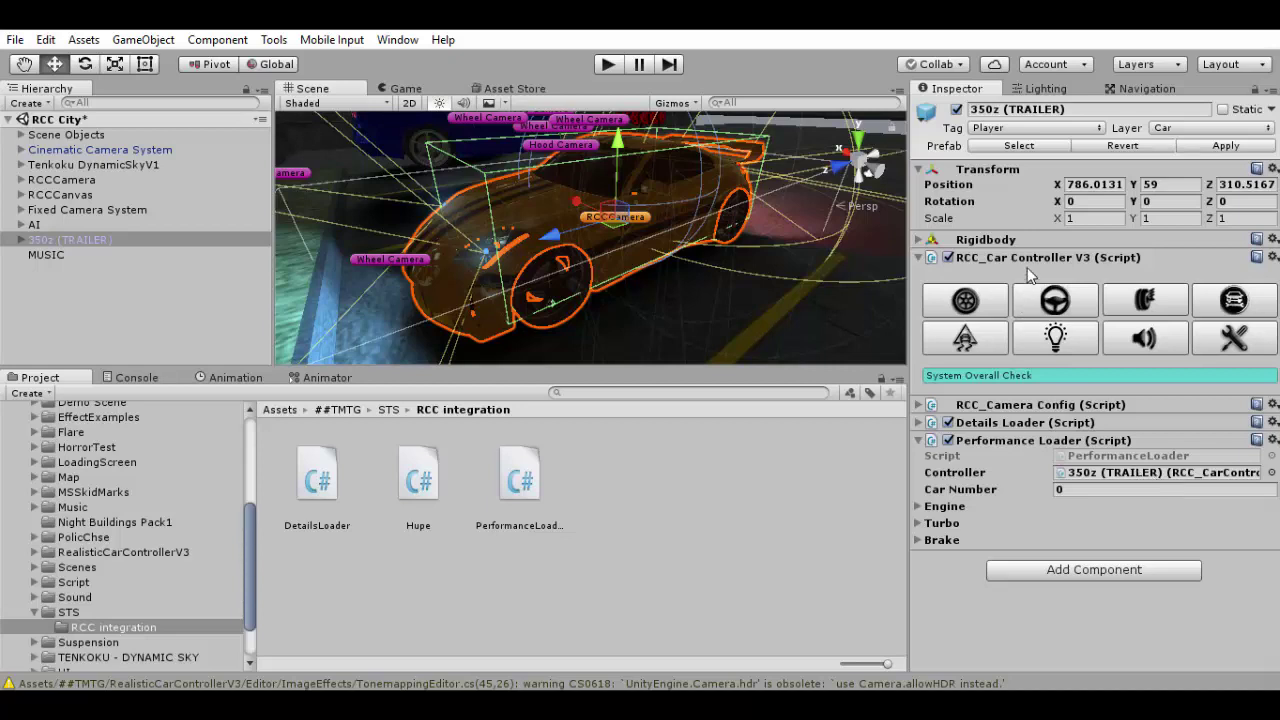
pyautogui.click(1103, 492)
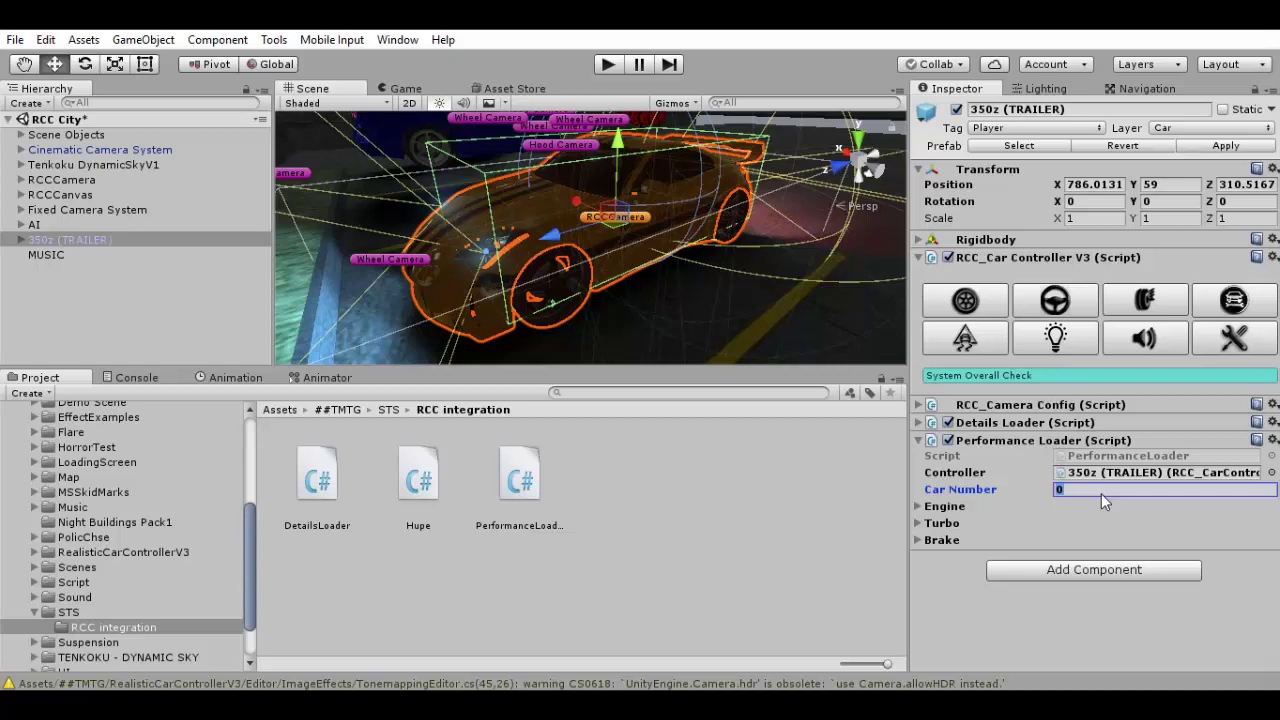
pyautogui.write('4')
# Step: Expand the Performance Loader's Brake, Engine and Turbo arrays
pyautogui.click(1021, 420)
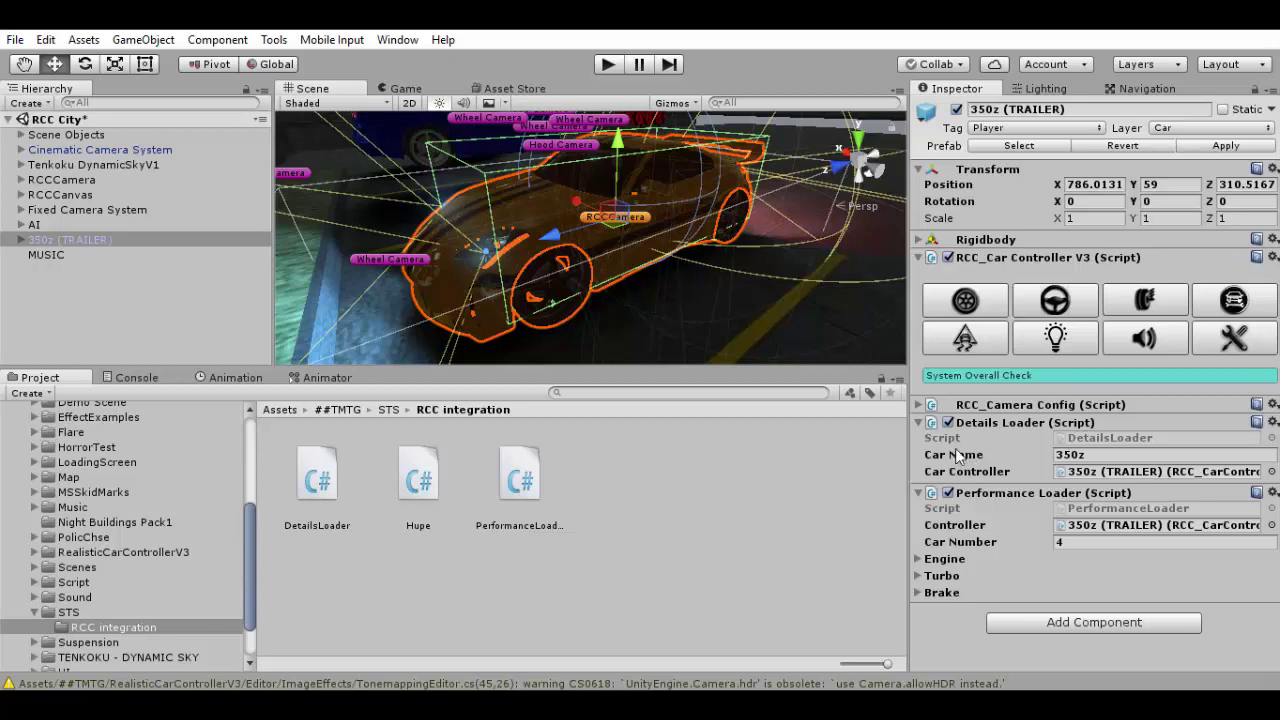
pyautogui.click(1002, 424)
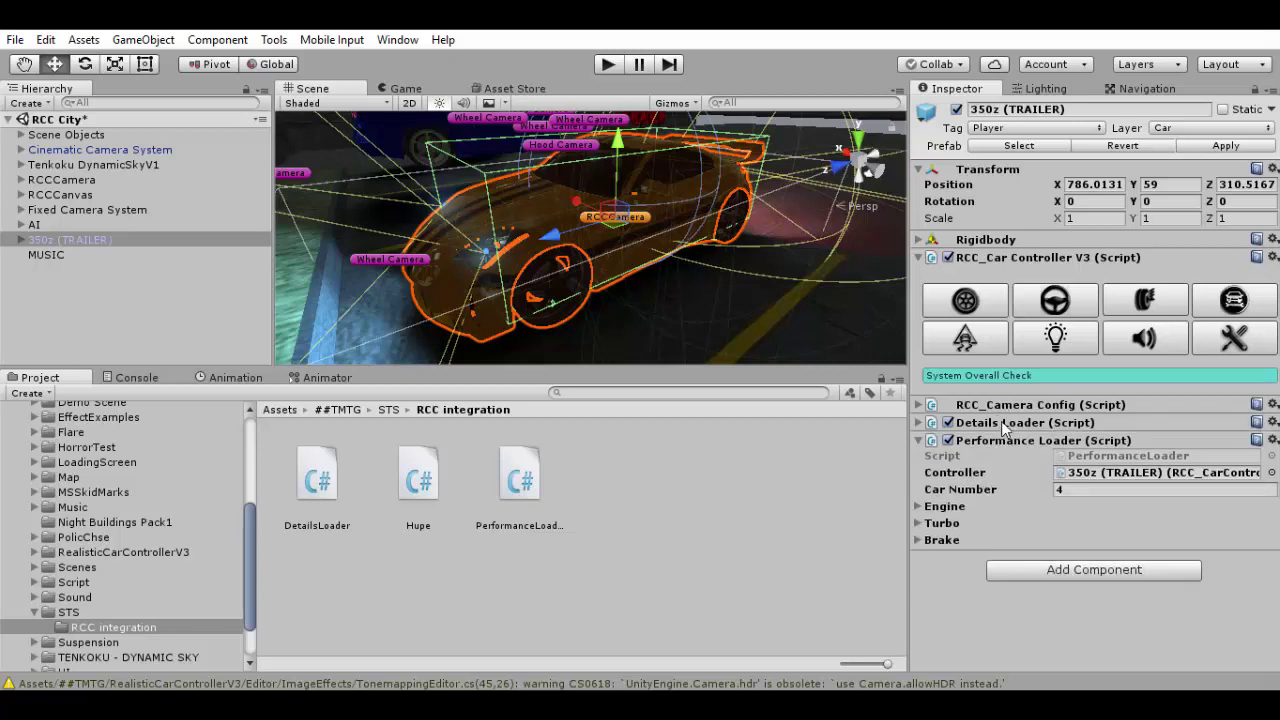
pyautogui.click(945, 539)
pyautogui.click(950, 508)
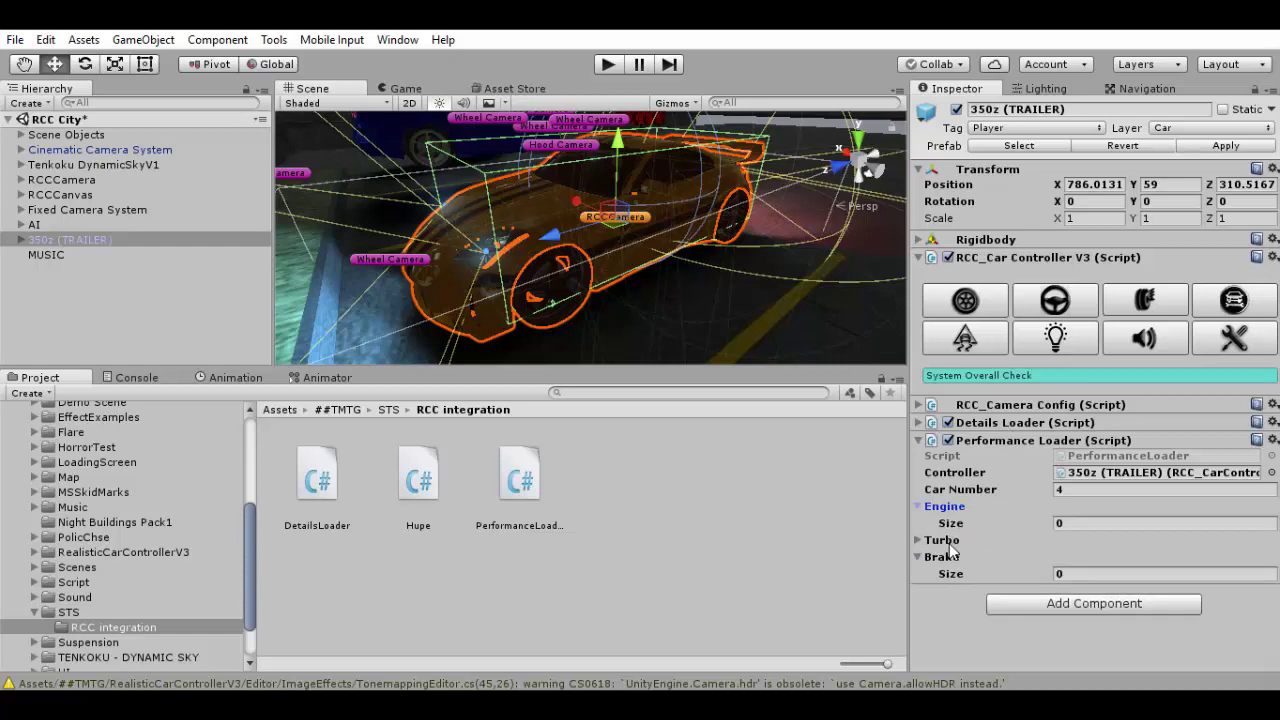
pyautogui.click(955, 540)
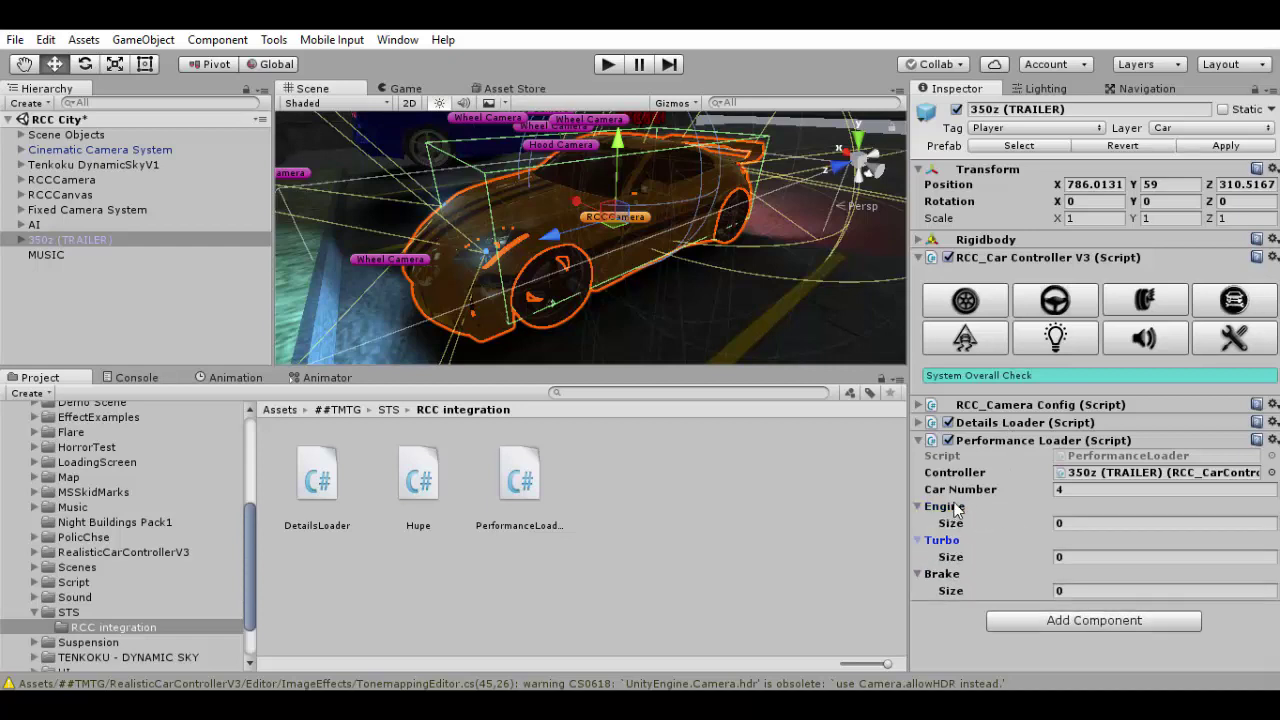
# Step: Set the Engine array size to 3 and expand Elements 0–2 to show their HP fields
pyautogui.click(1087, 522)
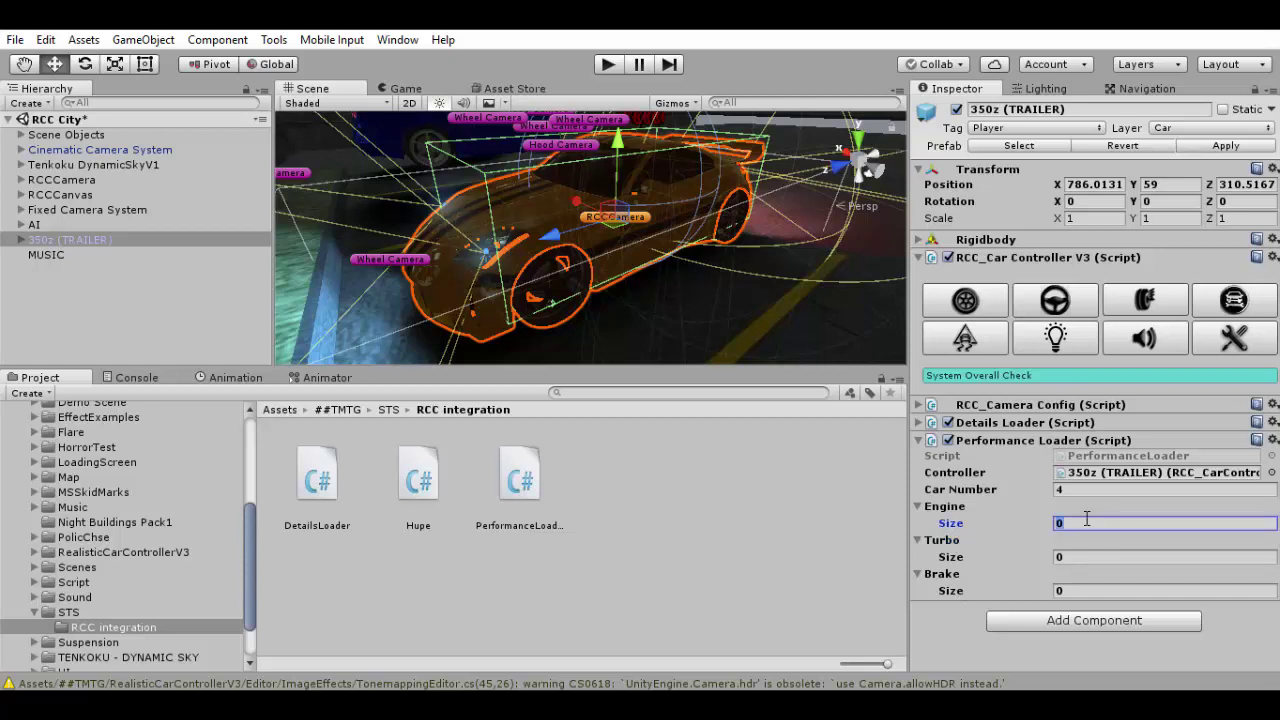
pyautogui.write('3')
pyautogui.press('Return')
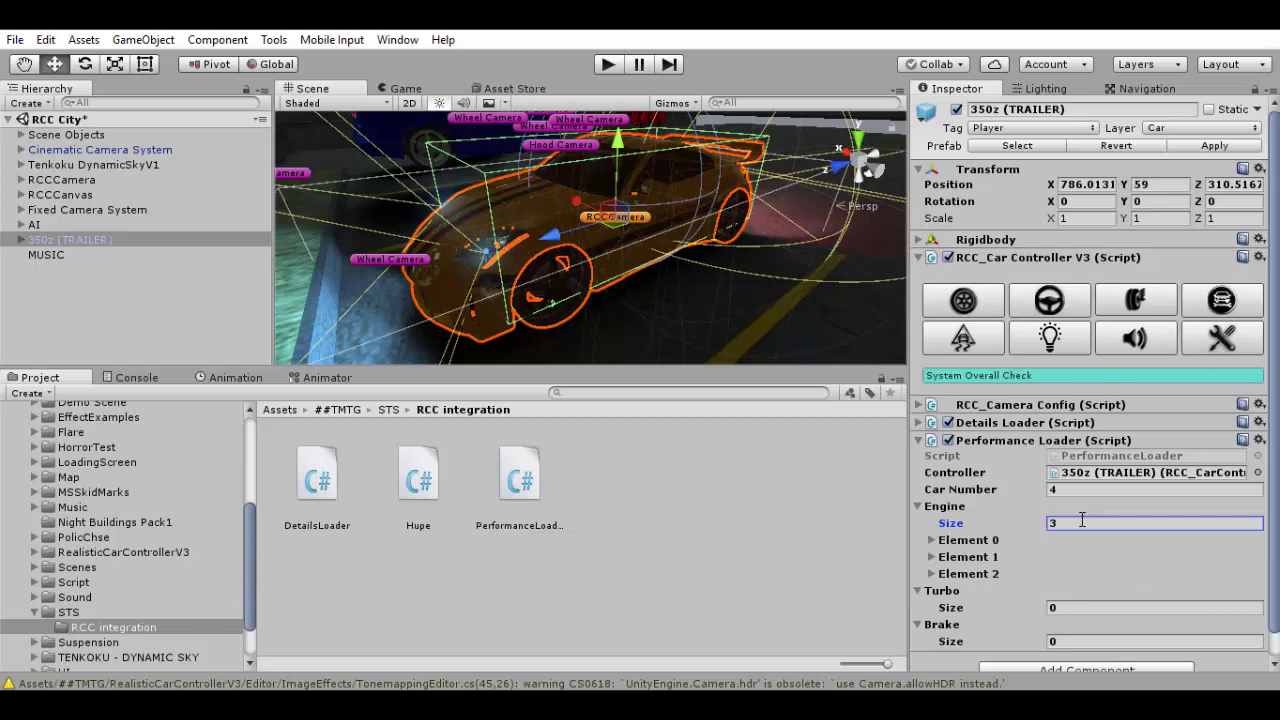
pyautogui.click(980, 573)
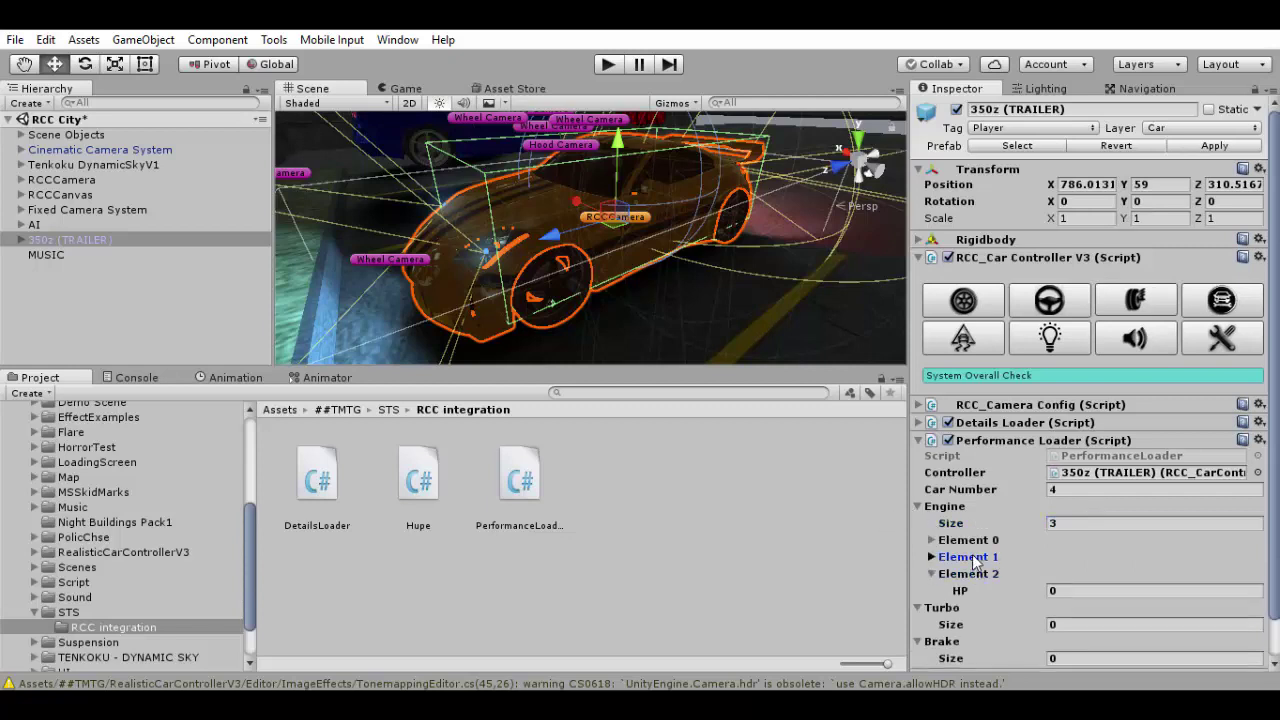
pyautogui.click(978, 556)
pyautogui.click(978, 539)
pyautogui.scroll(-2, 1028, 543)
pyautogui.click(1058, 500)
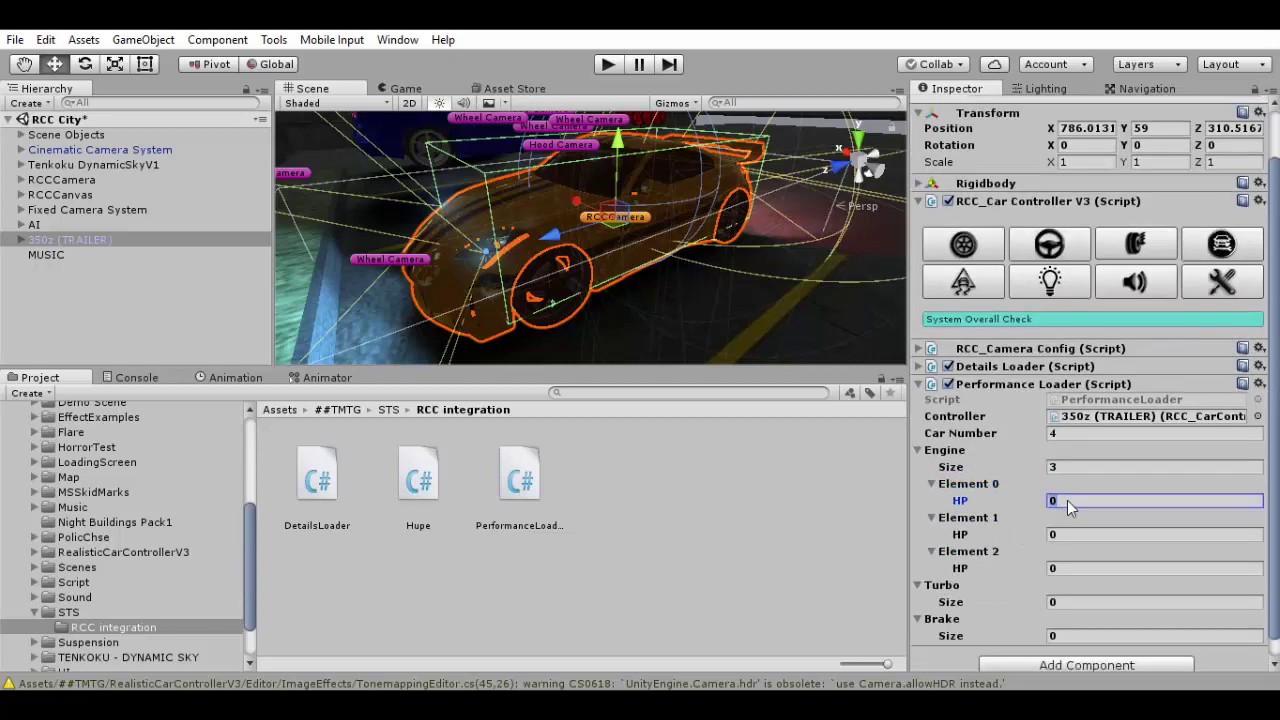
# Step: Show the RCC_Car Controller V3 configuration settings and look through them
pyautogui.click(1254, 243)
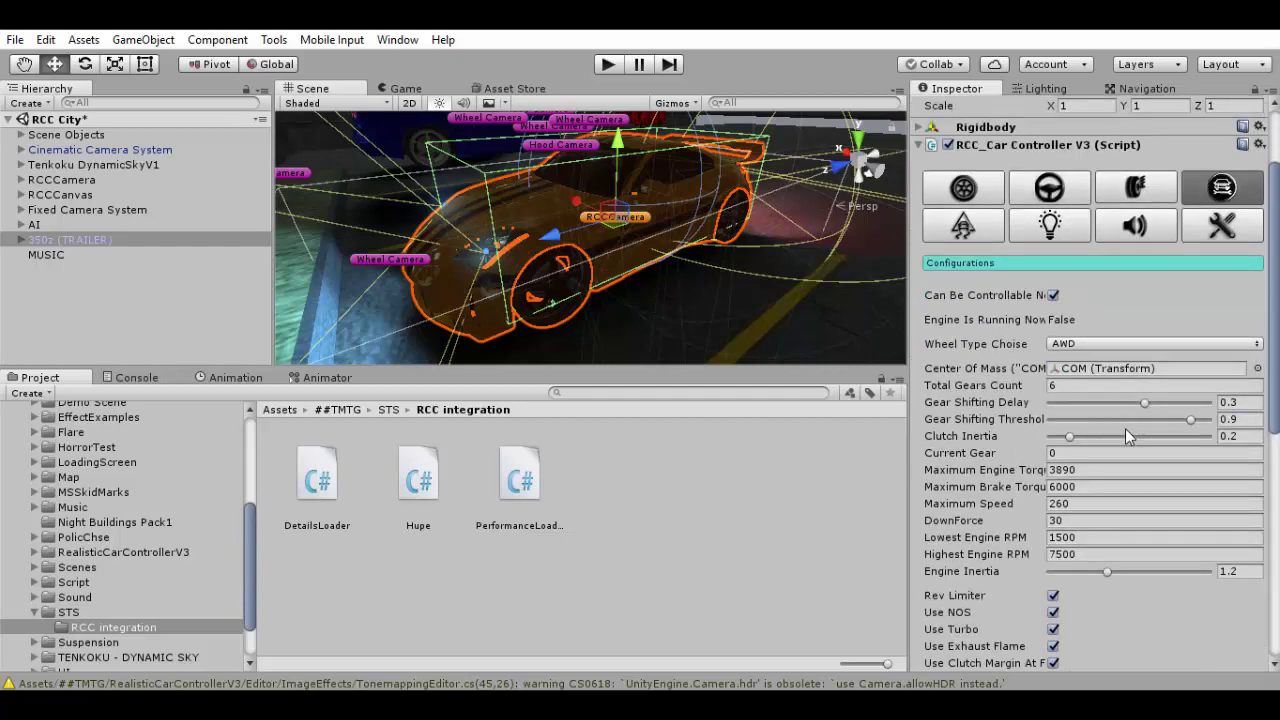
pyautogui.scroll(-2, 1125, 428)
pyautogui.scroll(-2, 1020, 428)
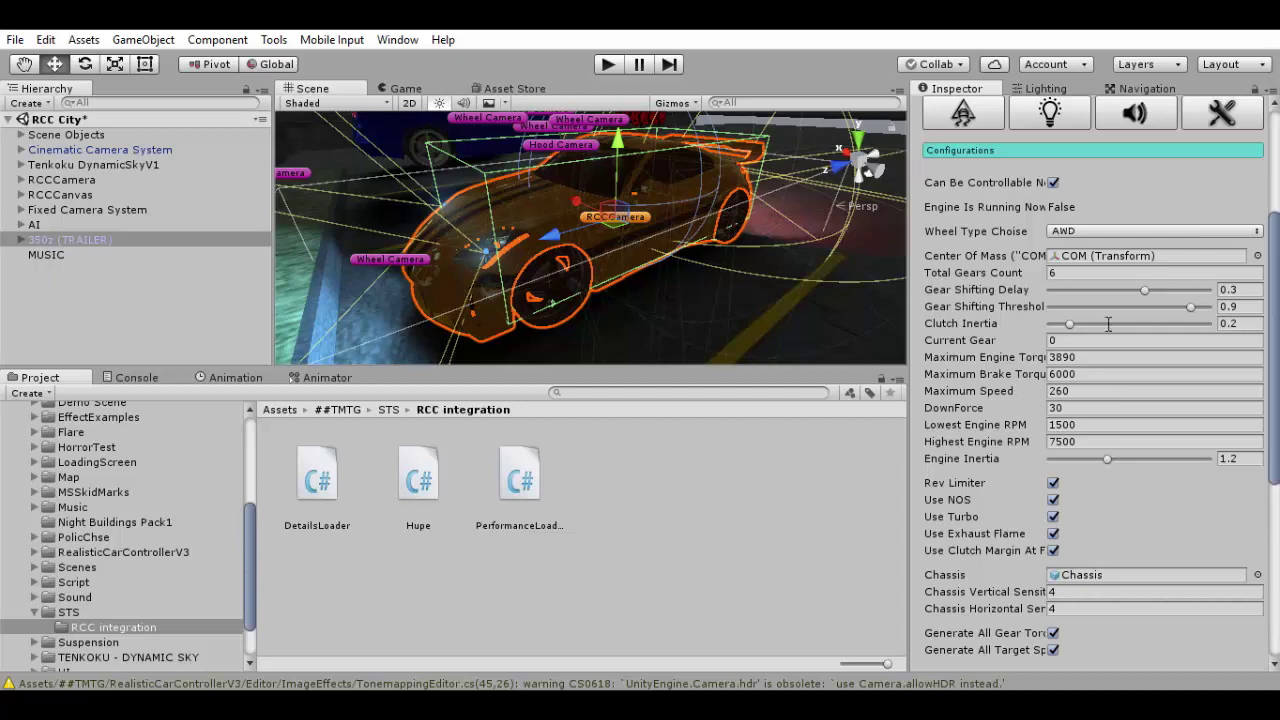
pyautogui.scroll(3, 980, 238)
# Step: Enter HP values 10, 50 and 120 for Engine Elements 0, 1 and 2
pyautogui.click(1002, 148)
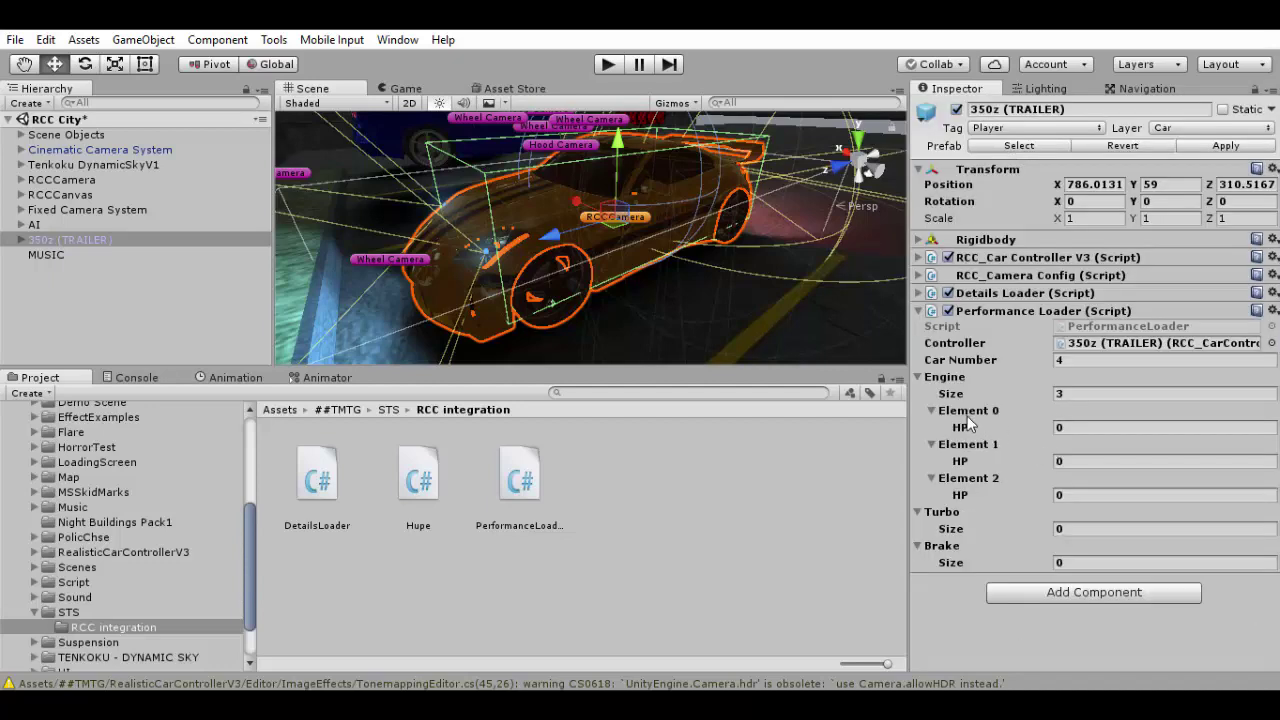
pyautogui.click(1071, 426)
pyautogui.write('10')
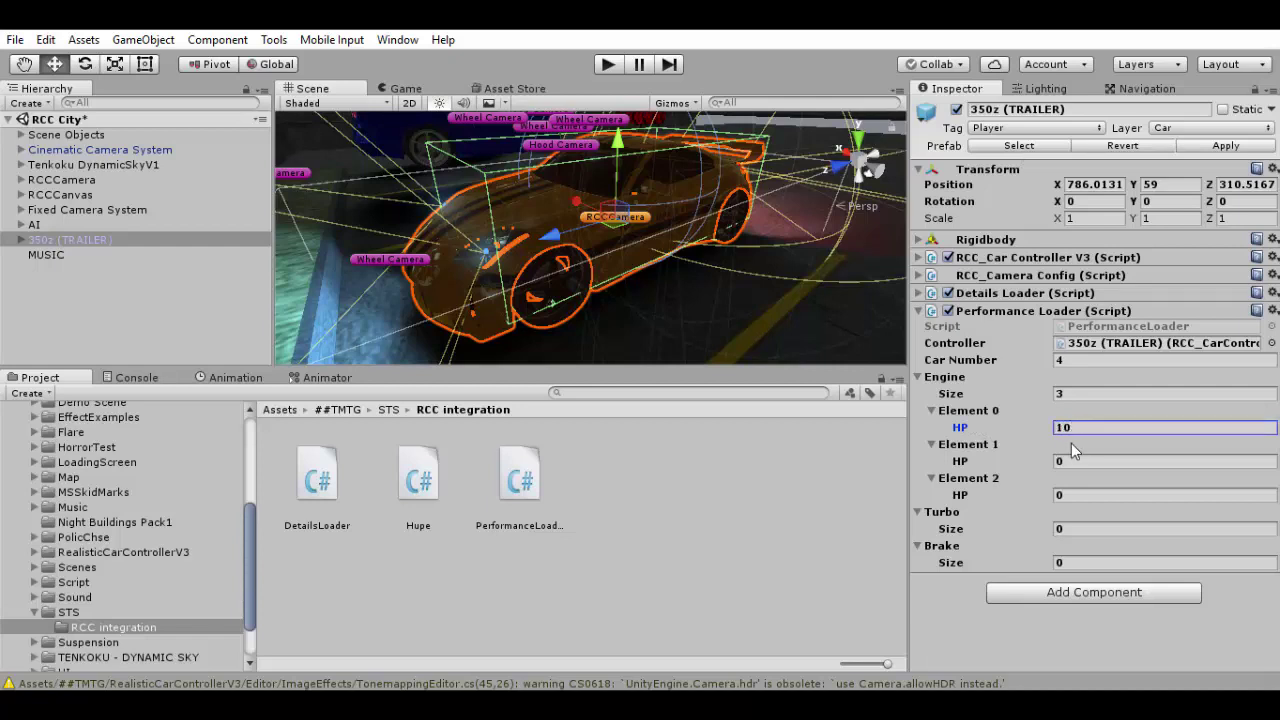
pyautogui.click(1082, 460)
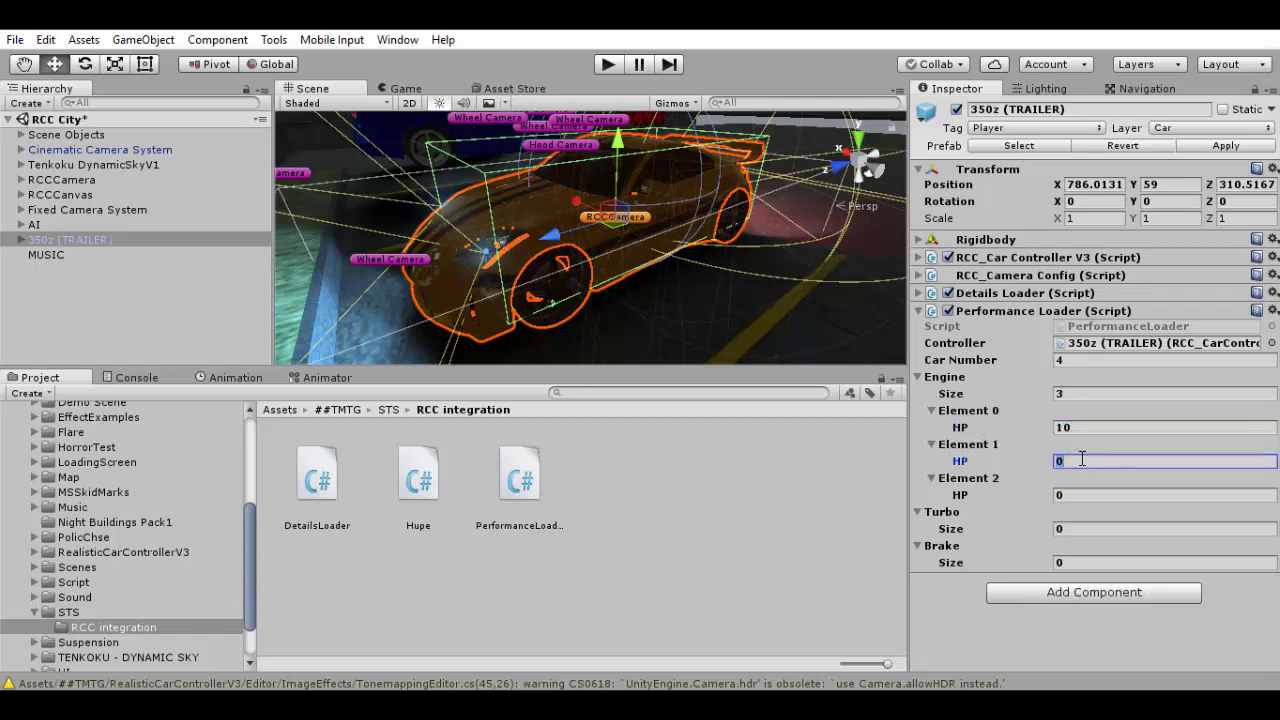
pyautogui.write('50')
pyautogui.click(1078, 499)
pyautogui.write('120')
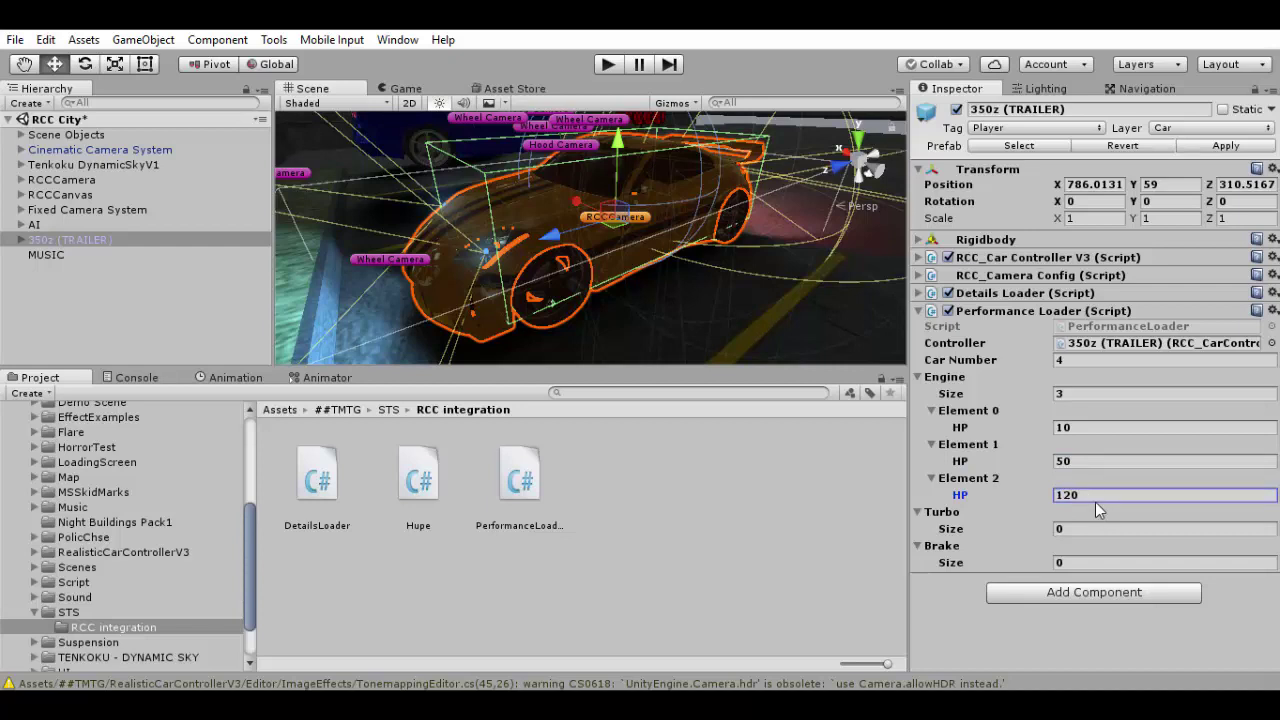
pyautogui.click(958, 381)
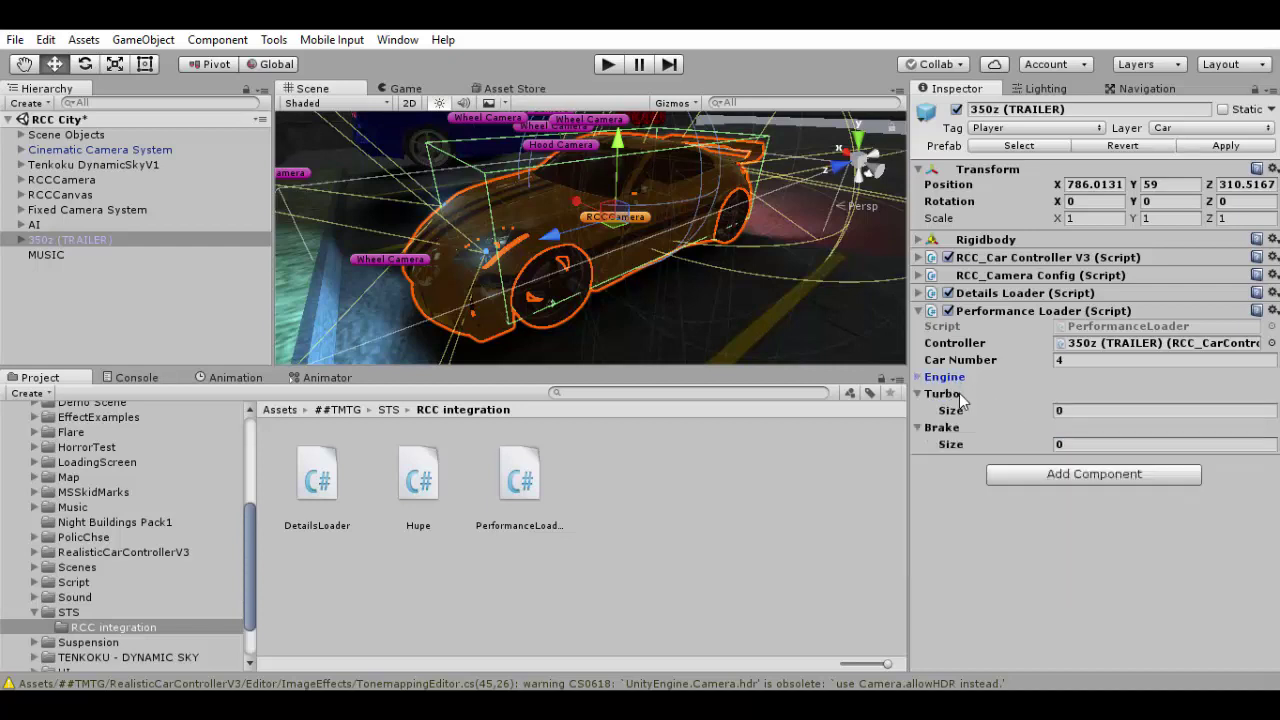
# Step: Set both the Turbo and Brake array sizes to 3
pyautogui.click(1067, 410)
pyautogui.write('3')
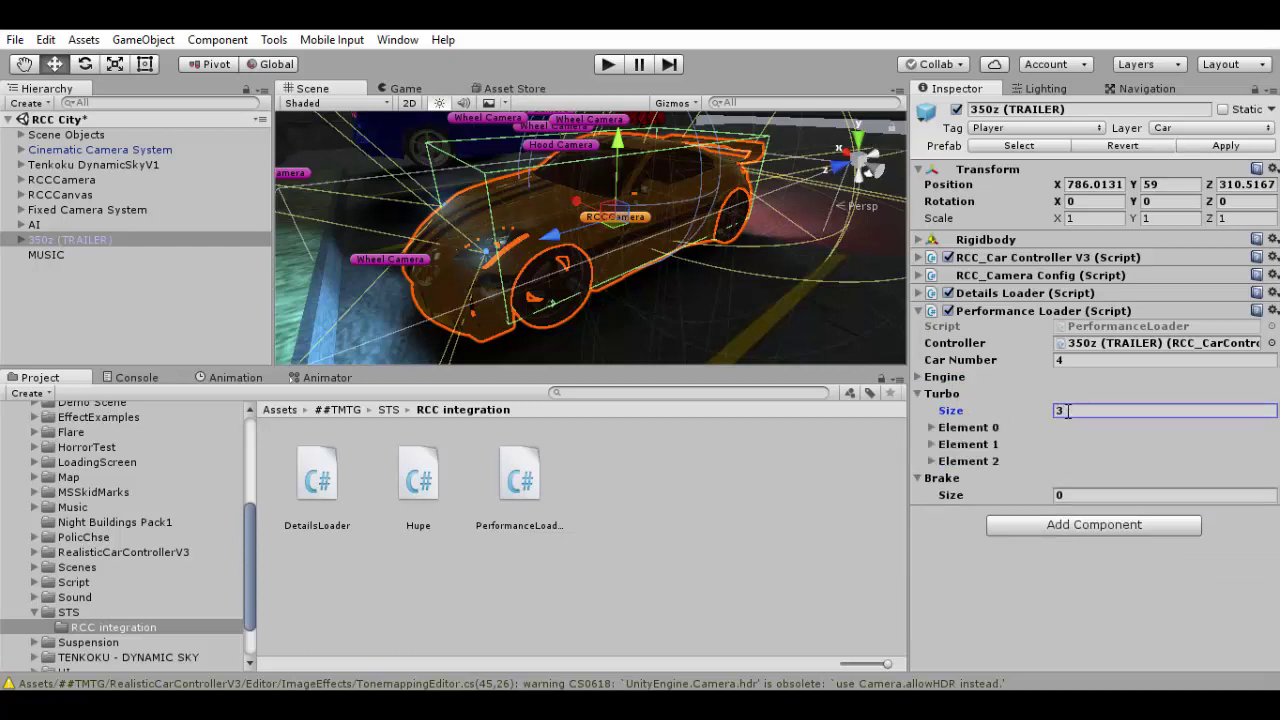
pyautogui.click(1072, 494)
pyautogui.write('3')
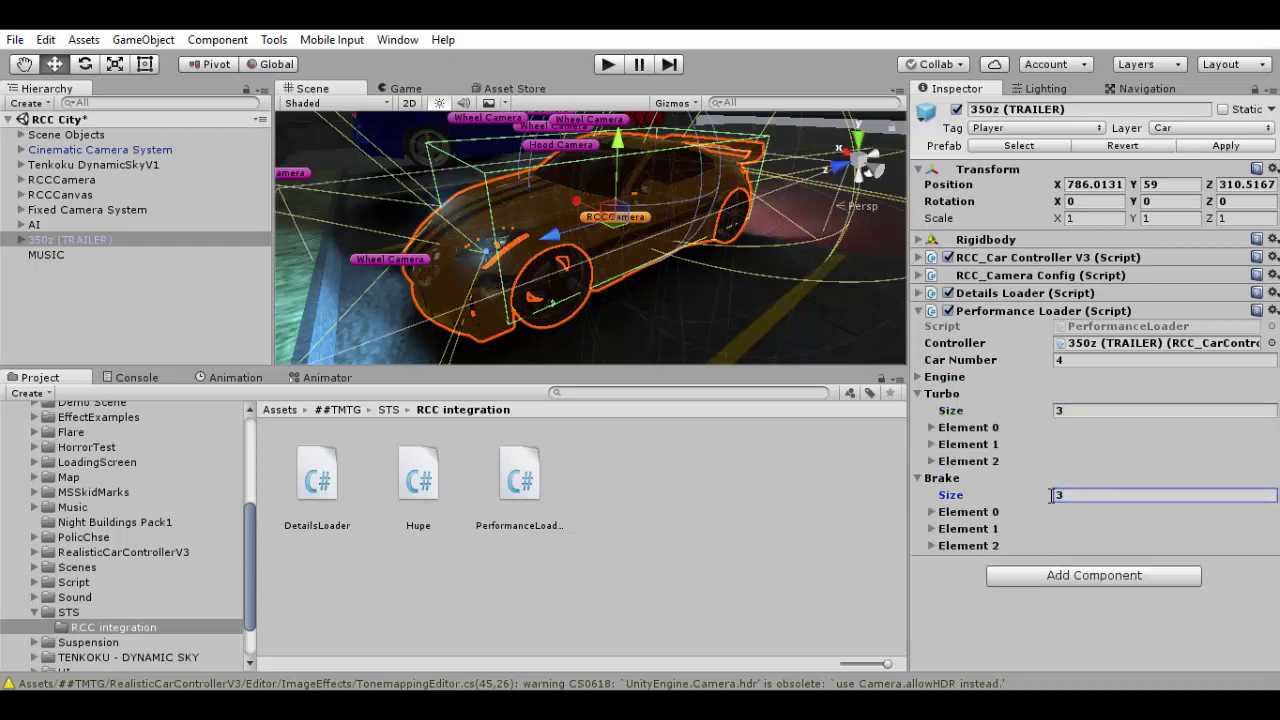
# Step: Expand RCC_Car Controller V3 to check its torque settings
pyautogui.click(1030, 258)
pyautogui.scroll(-5, 968, 576)
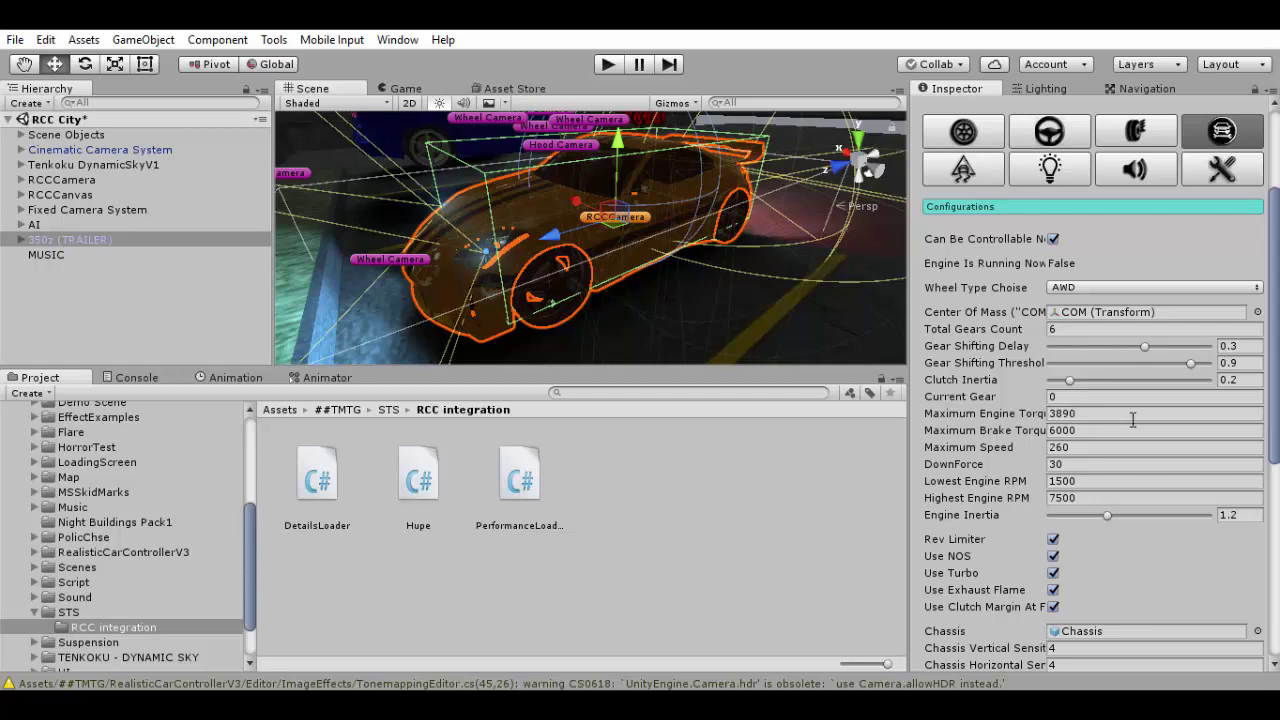
pyautogui.scroll(3, 1042, 190)
# Step: Expand the Turbo elements and enter NM values 100, 250 and 500
pyautogui.click(1001, 201)
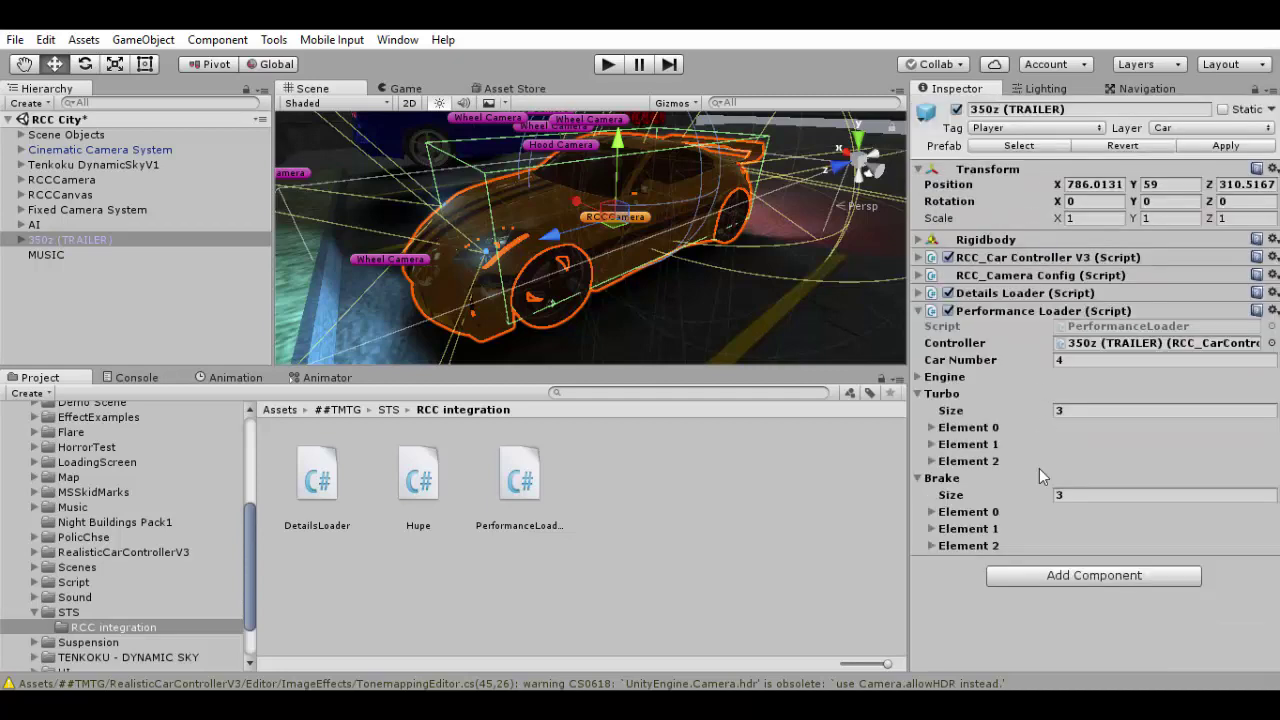
pyautogui.click(942, 511)
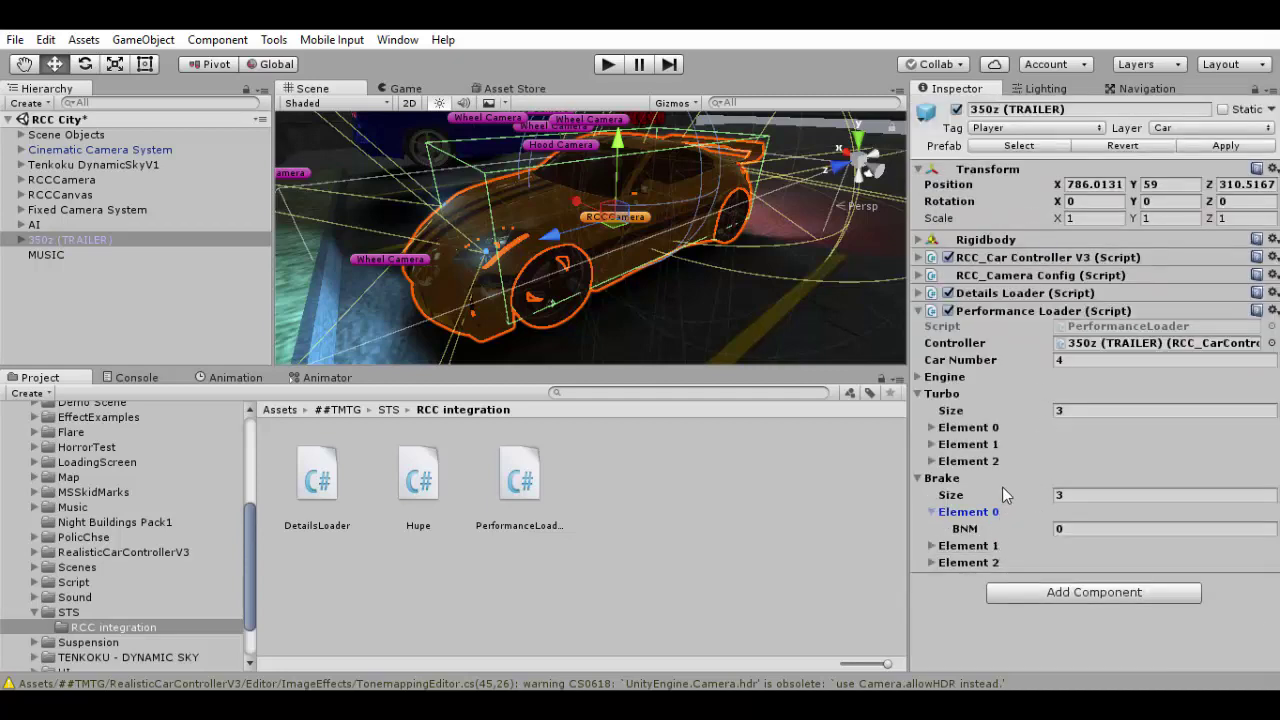
pyautogui.click(990, 427)
pyautogui.click(1090, 444)
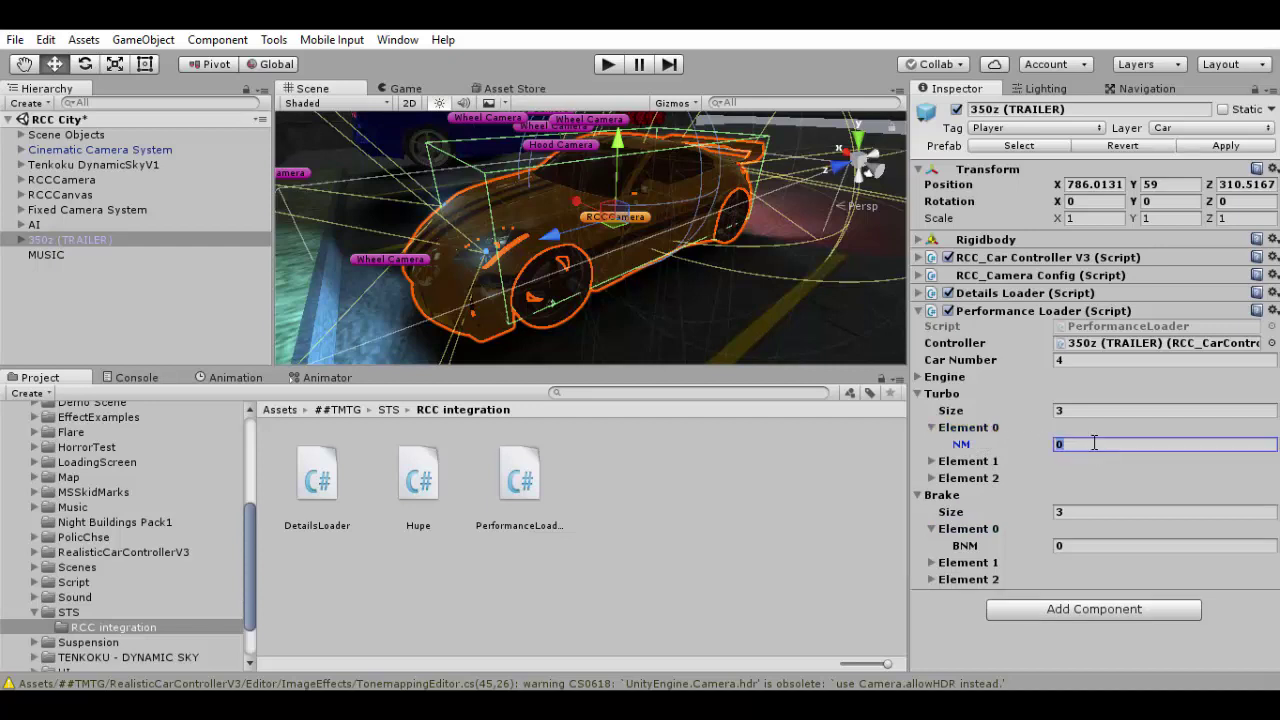
pyautogui.write('100')
pyautogui.click(995, 463)
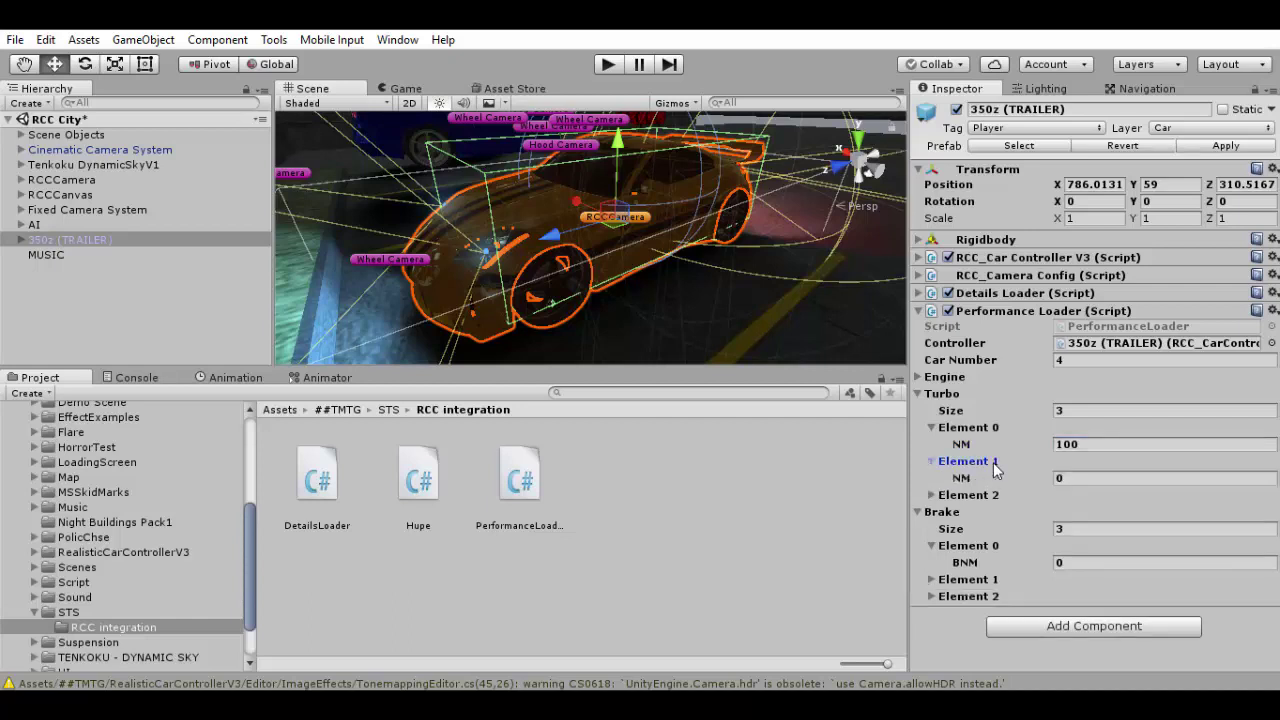
pyautogui.click(1117, 479)
pyautogui.write('250')
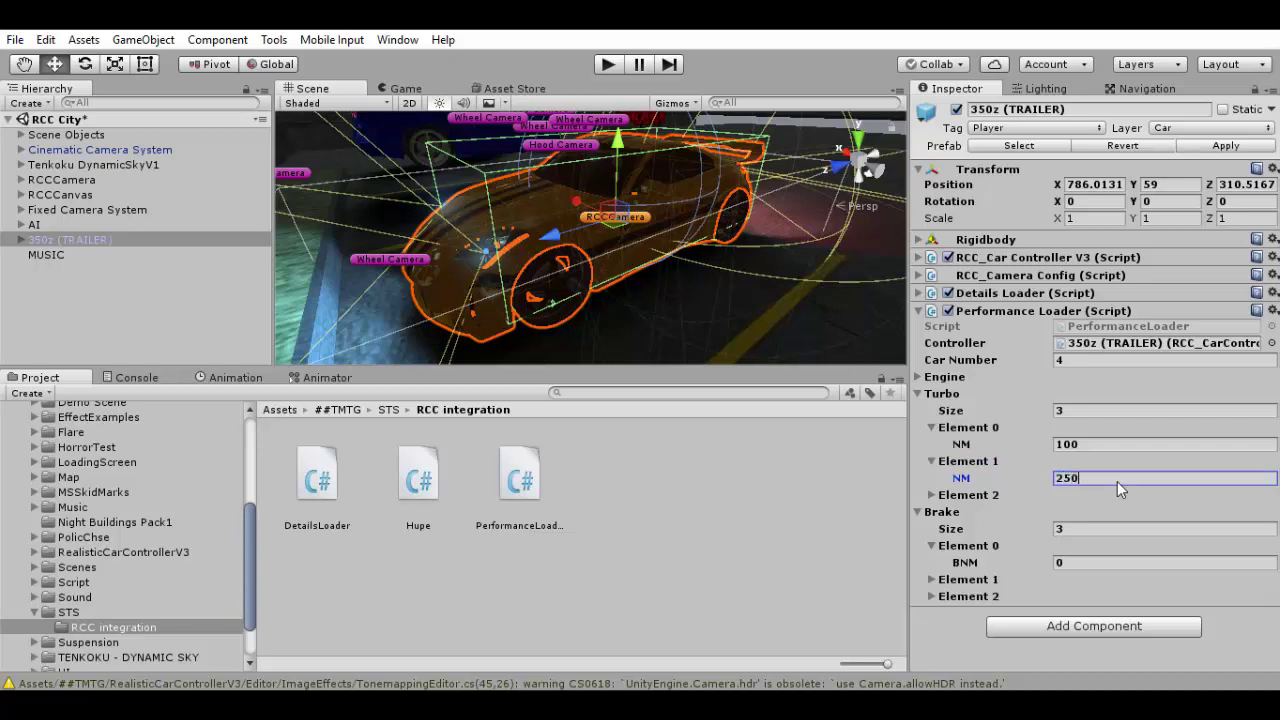
pyautogui.press('Tab')
pyautogui.press('Right')
pyautogui.click(1108, 511)
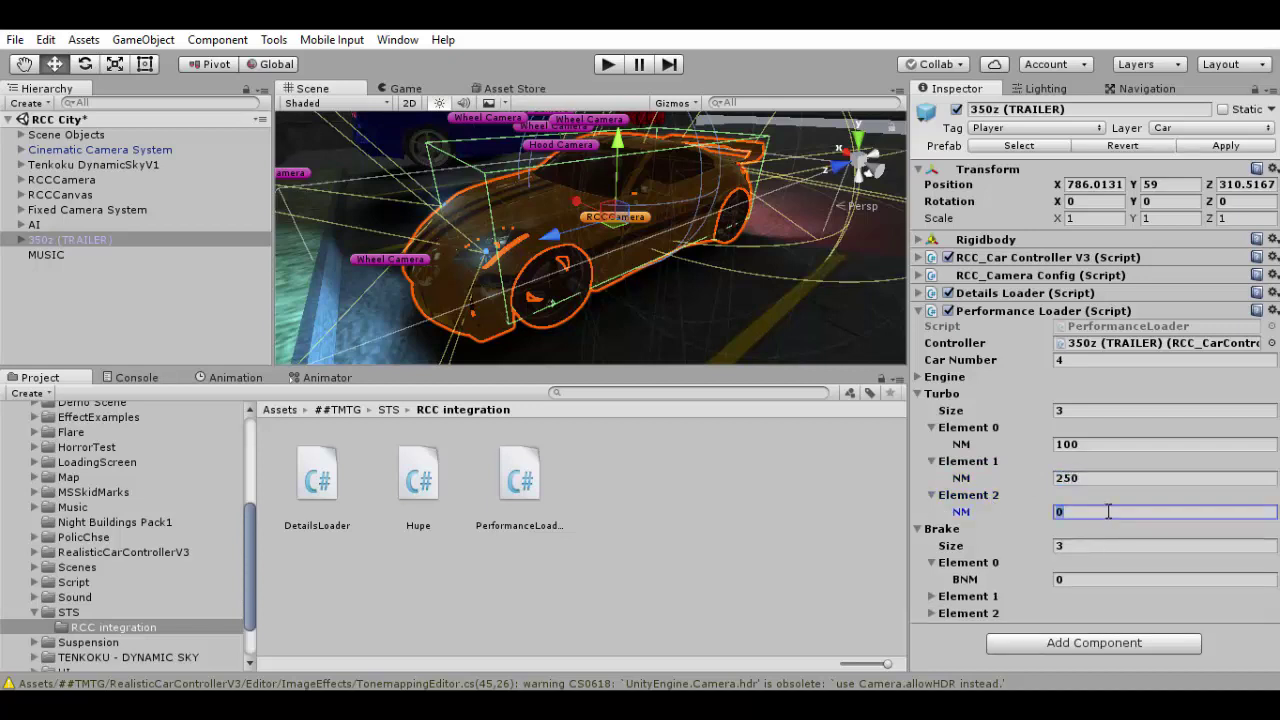
pyautogui.write('500')
pyautogui.scroll(-3, 963, 585)
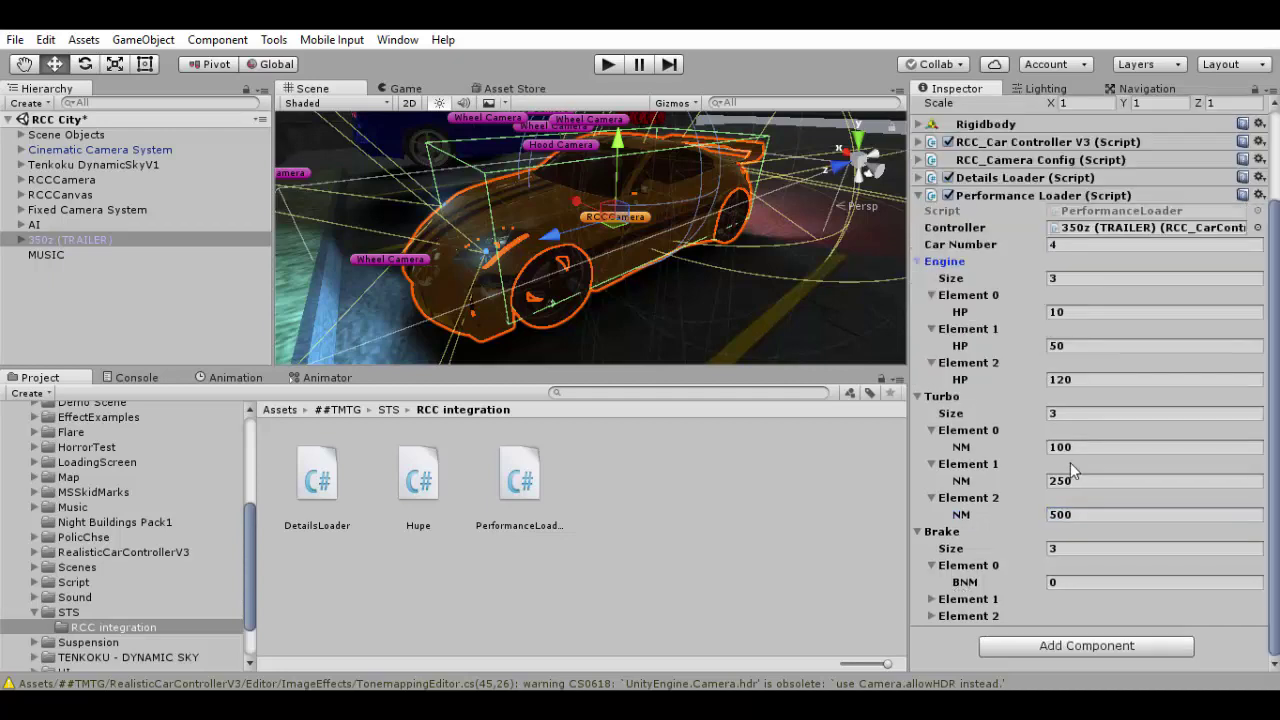
pyautogui.scroll(3, 1070, 462)
# Step: Enter Brake BNM values 100, 250 and 500 for Elements 0–2
pyautogui.click(1031, 254)
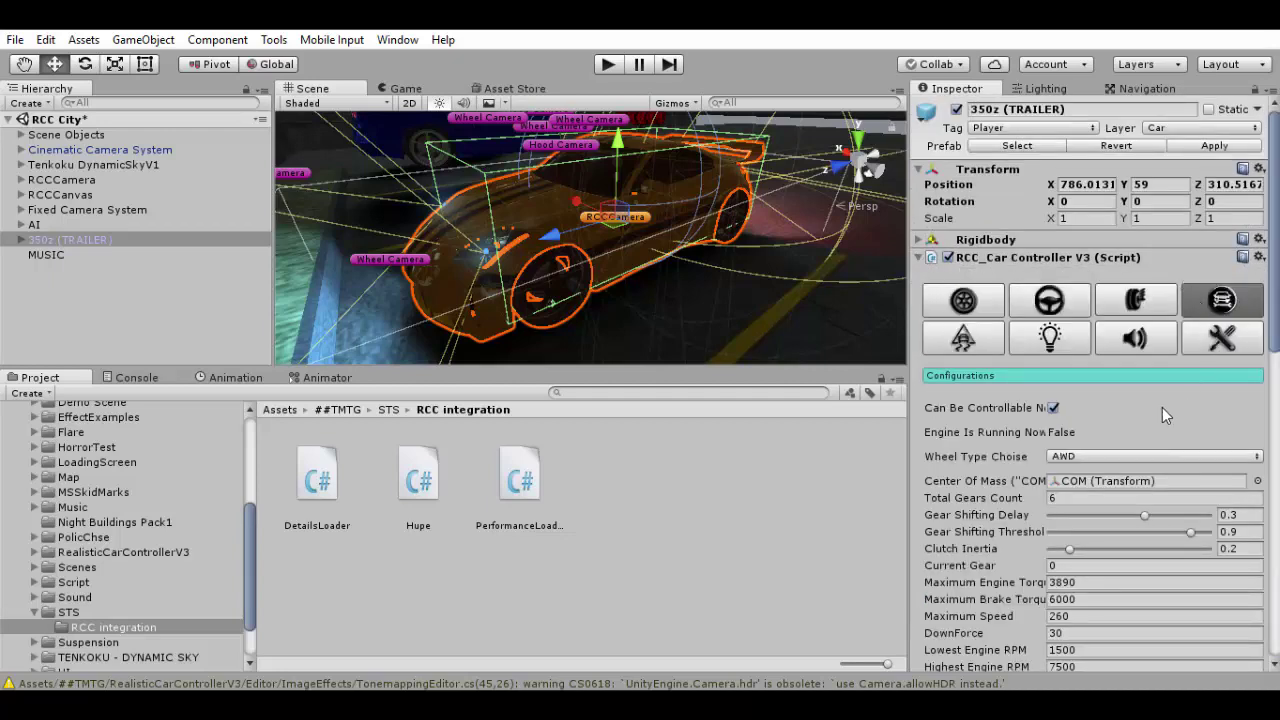
pyautogui.scroll(-6, 1162, 407)
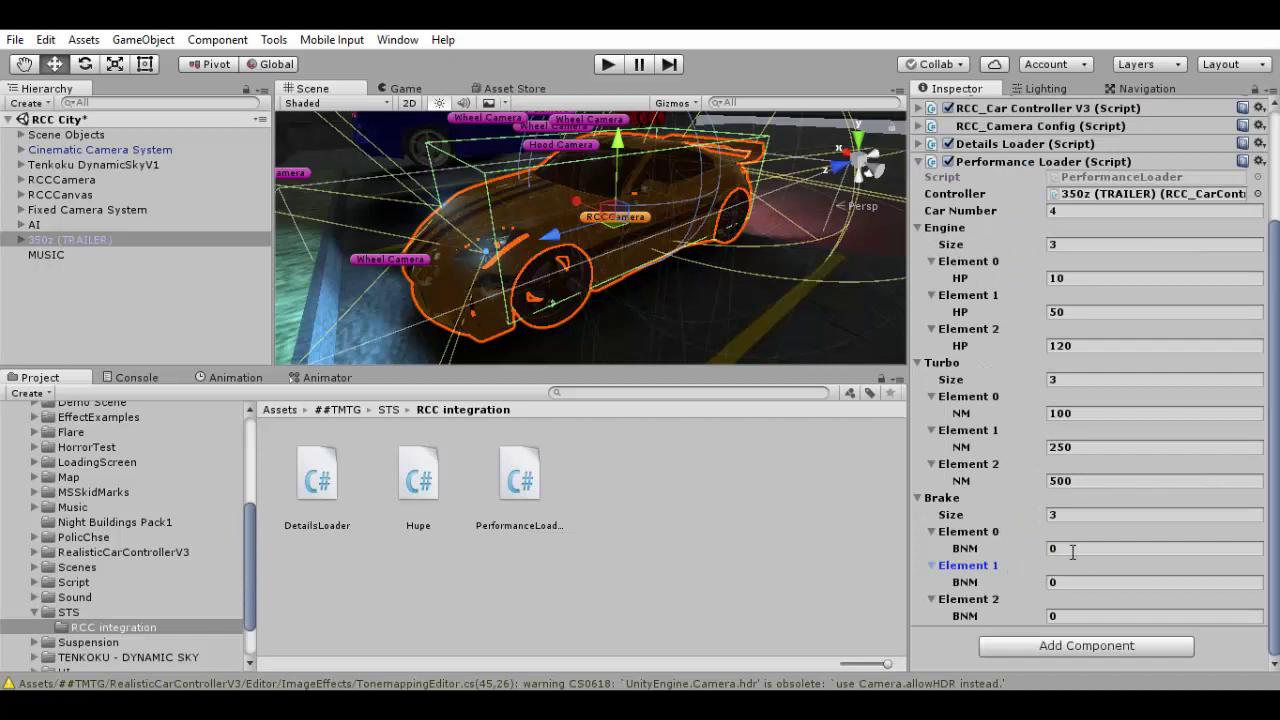
pyautogui.click(1072, 552)
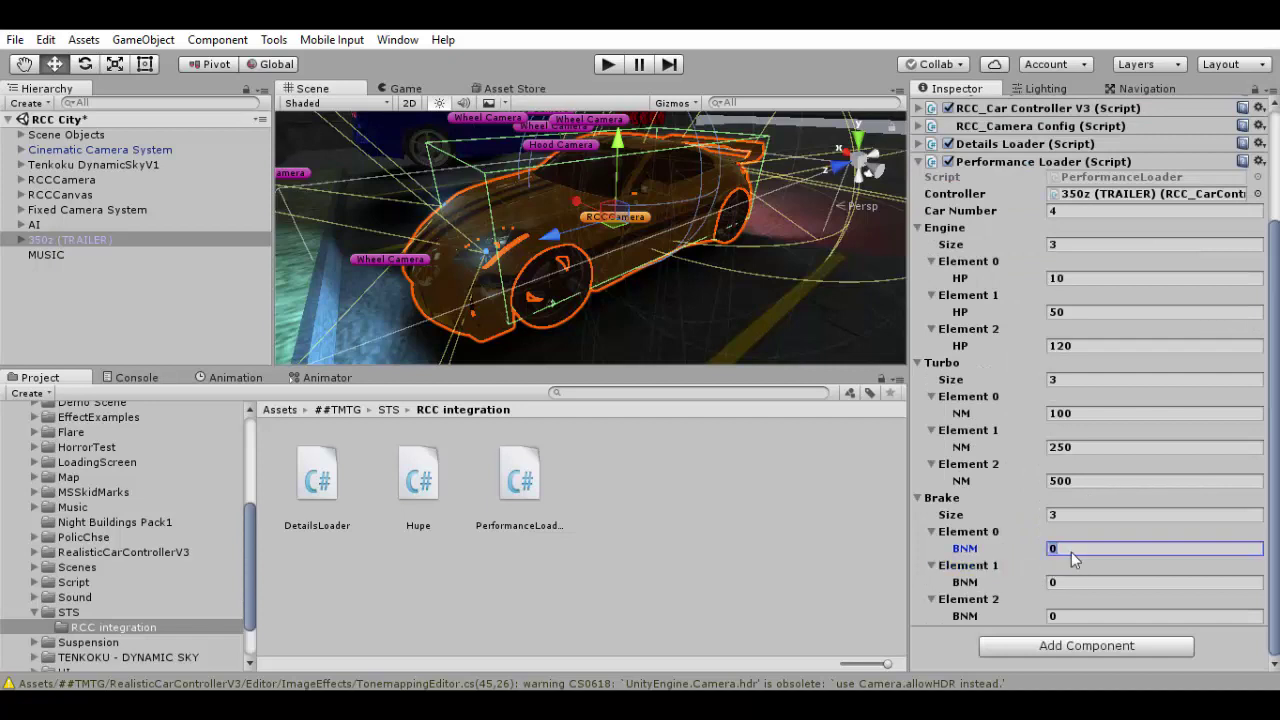
pyautogui.write('100')
pyautogui.click(1063, 584)
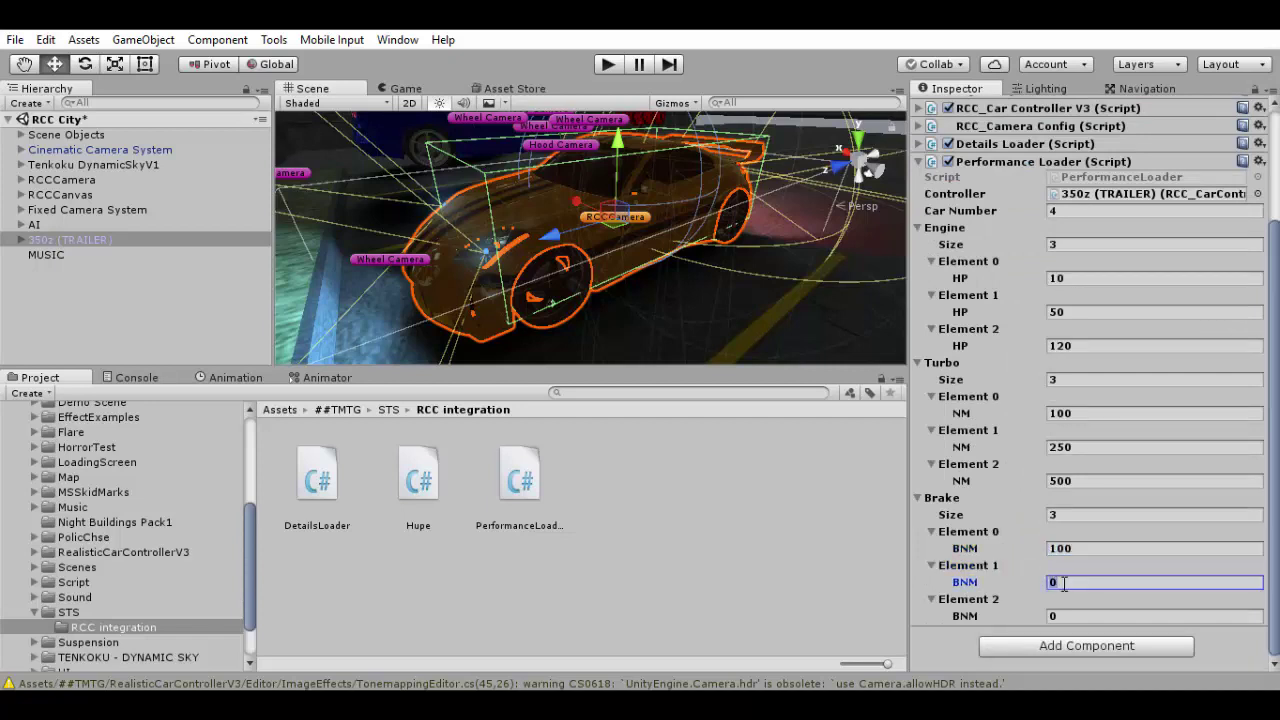
pyautogui.write('250')
pyautogui.click(1078, 614)
pyautogui.write('5')
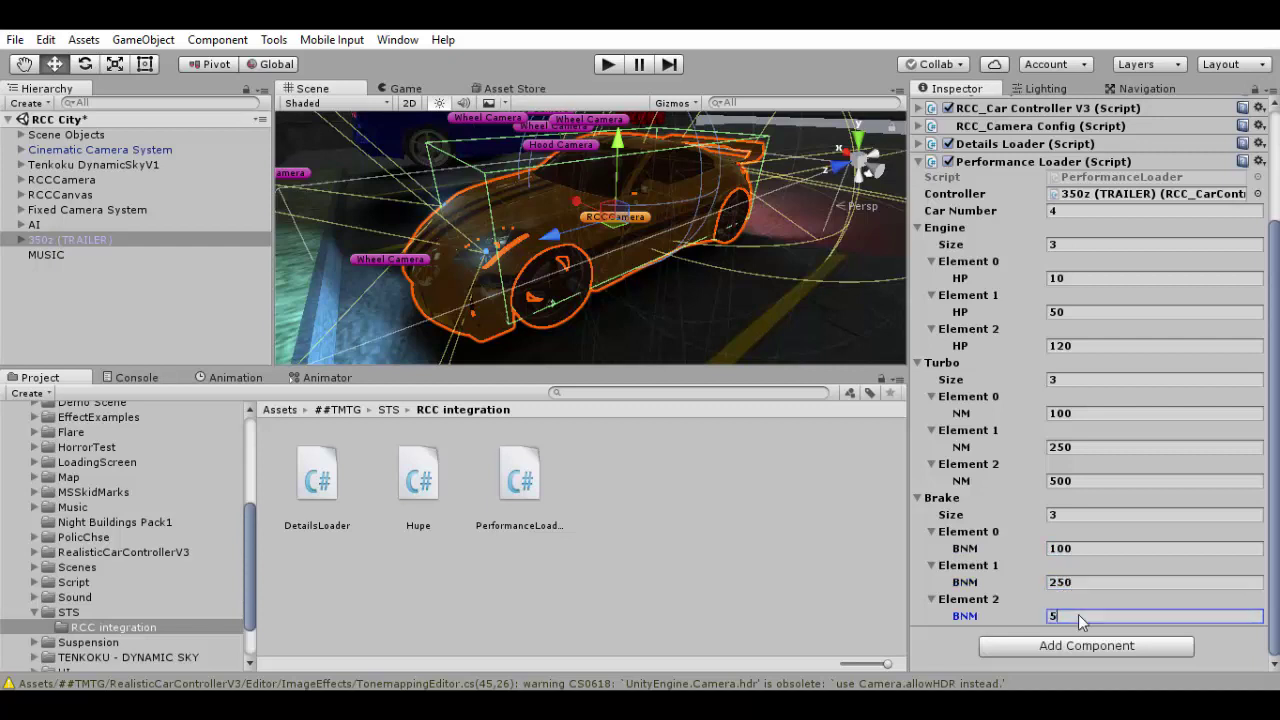
pyautogui.write('00')
# Step: Attach the Hupe script, set its Key to H and link its Car Controller
pyautogui.click(993, 162)
pyautogui.moveTo(418, 478); pyautogui.dragTo(1137, 520)
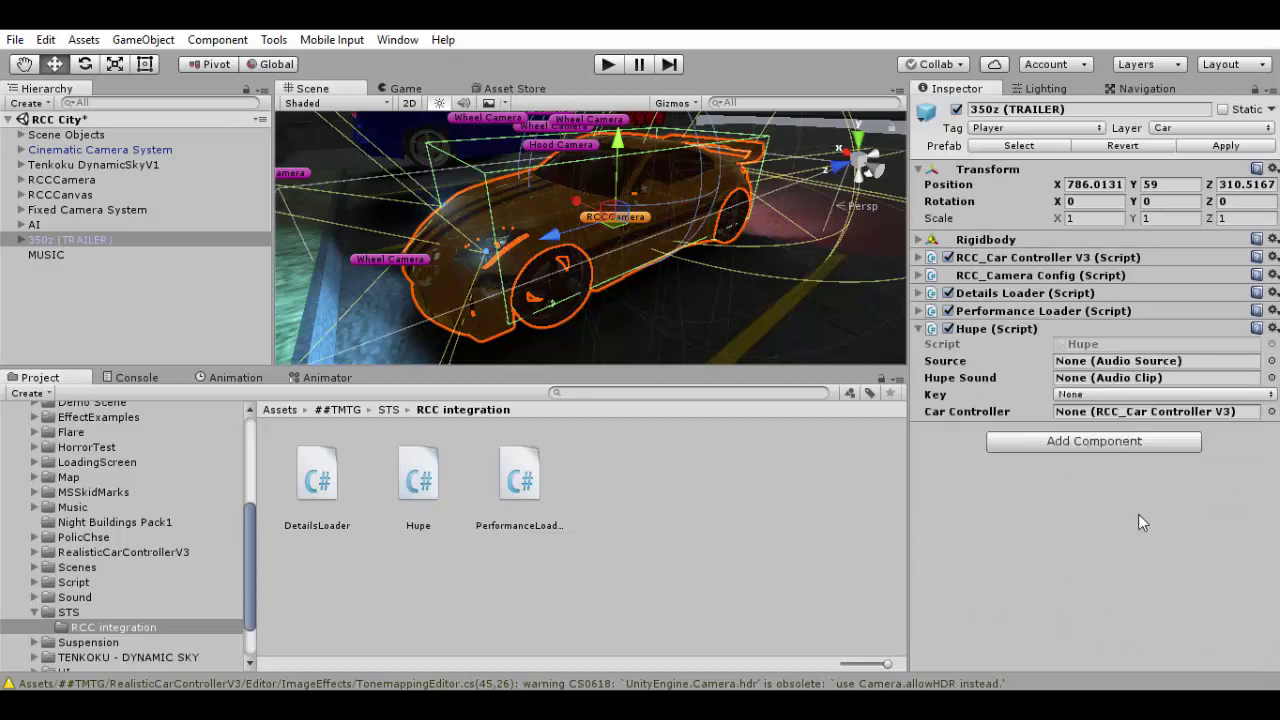
pyautogui.click(1083, 393)
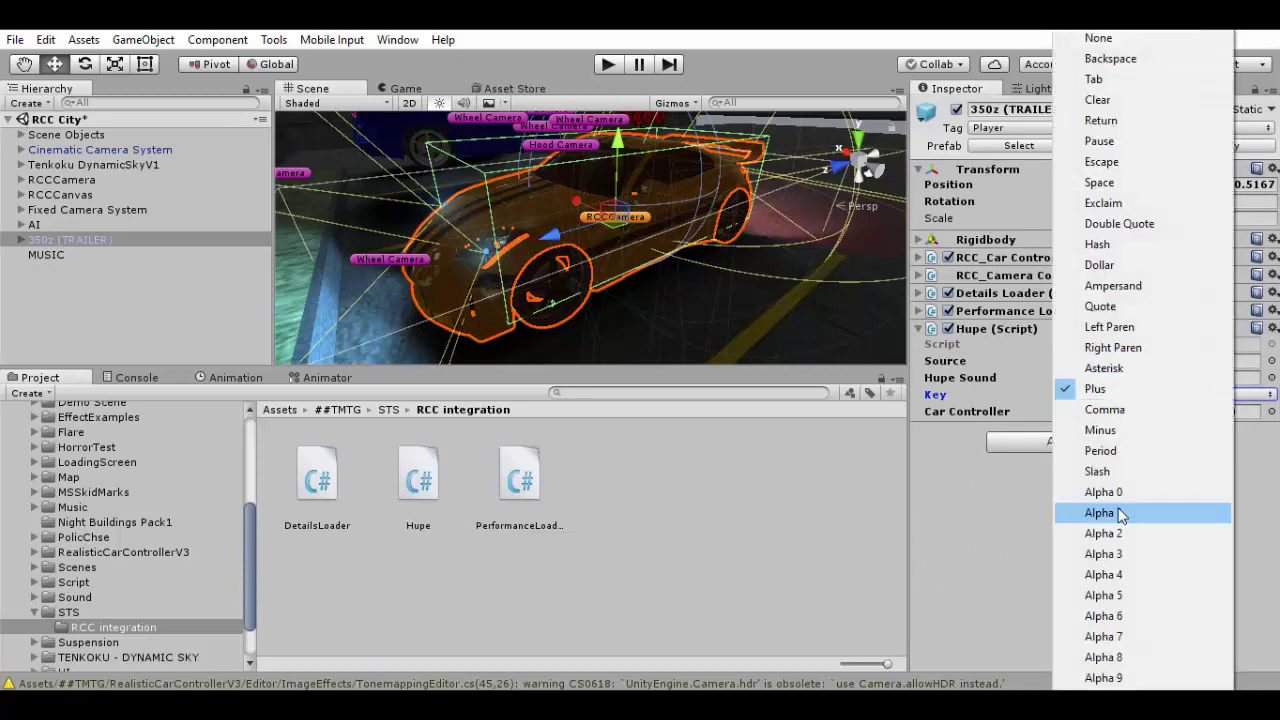
pyautogui.scroll(-5, 1110, 514)
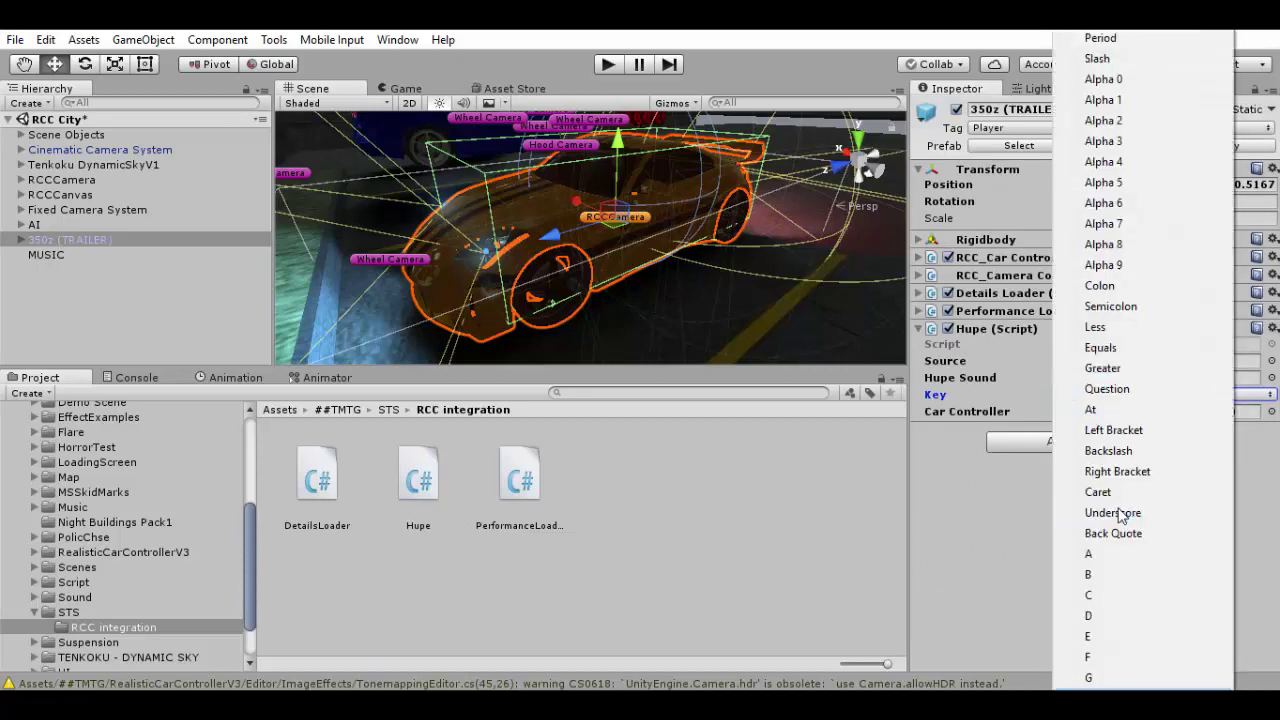
pyautogui.click(1100, 677)
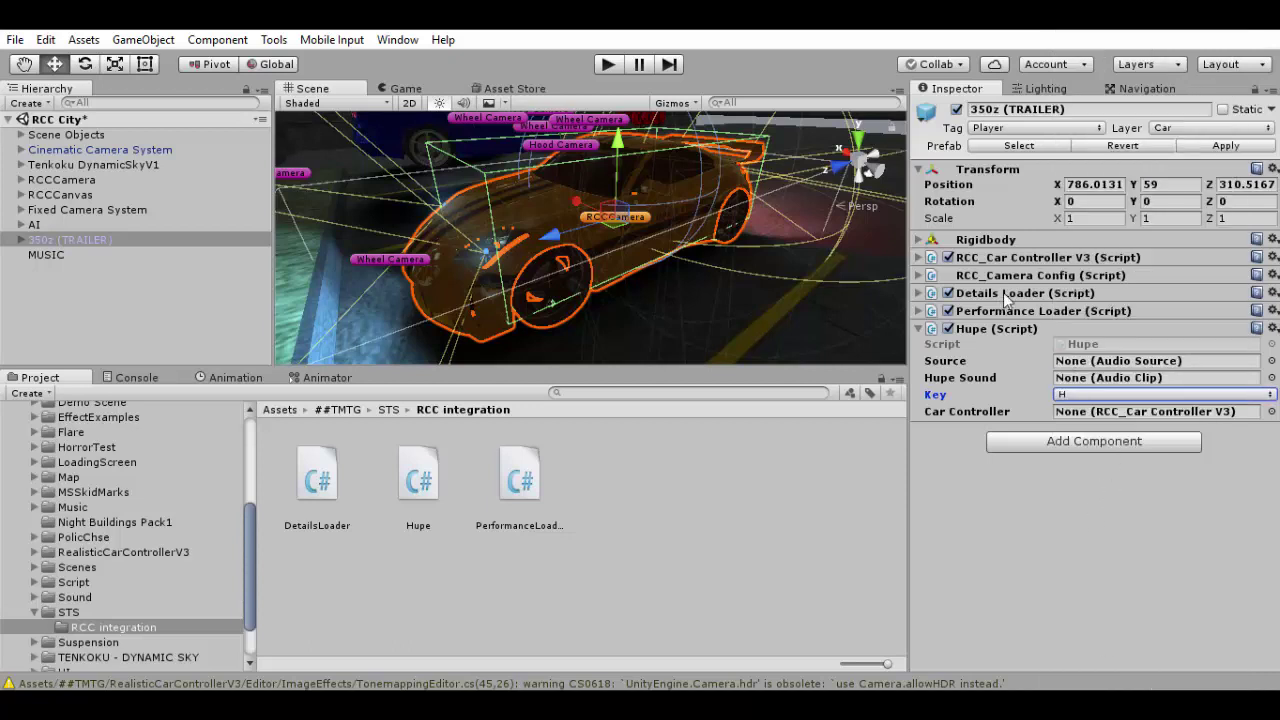
pyautogui.moveTo(1011, 257); pyautogui.dragTo(1125, 420)
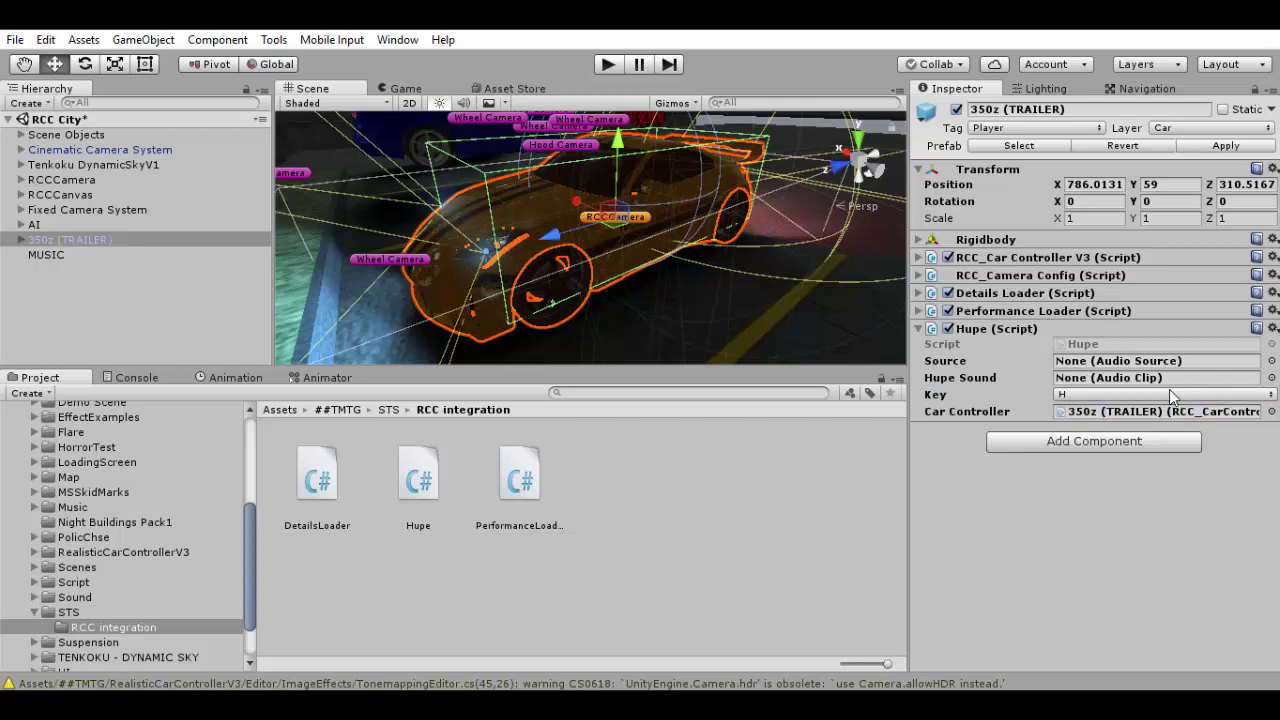
# Step: Add an Audio Source component and assign it as Hupe's Source
pyautogui.click(1069, 442)
pyautogui.press('Return')
pyautogui.moveTo(978, 430); pyautogui.dragTo(1117, 365)
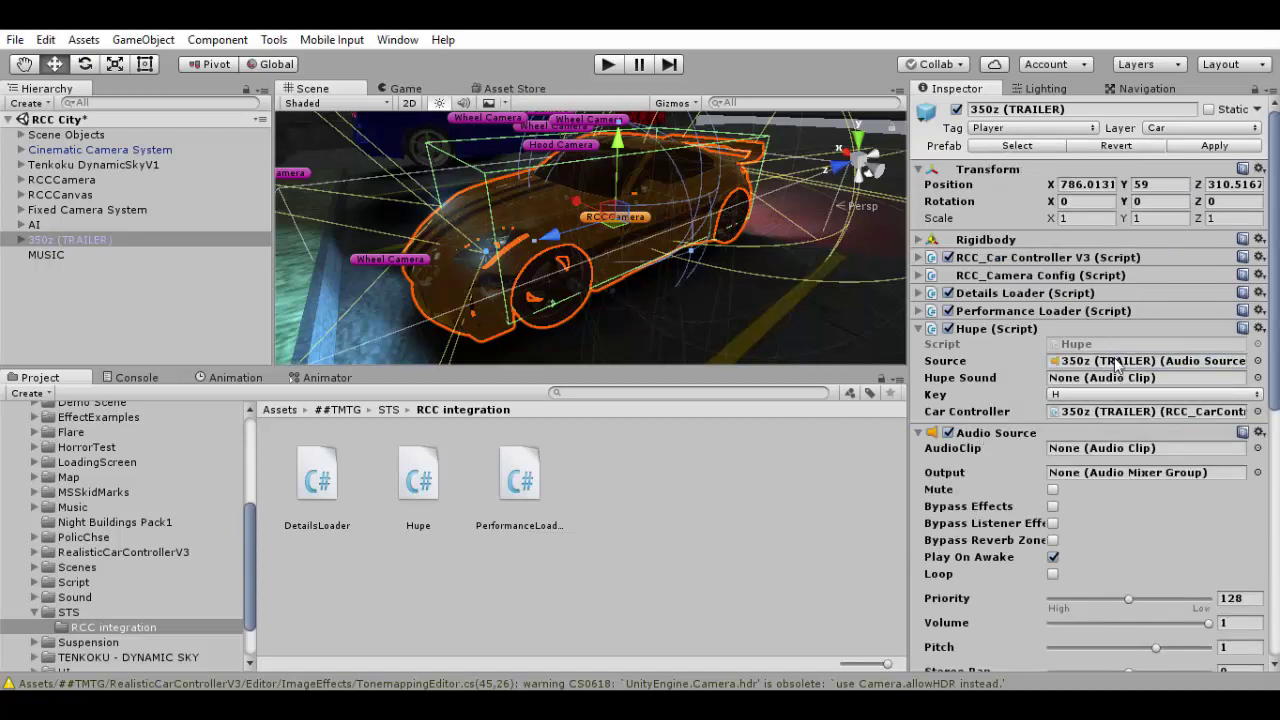
pyautogui.click(1002, 430)
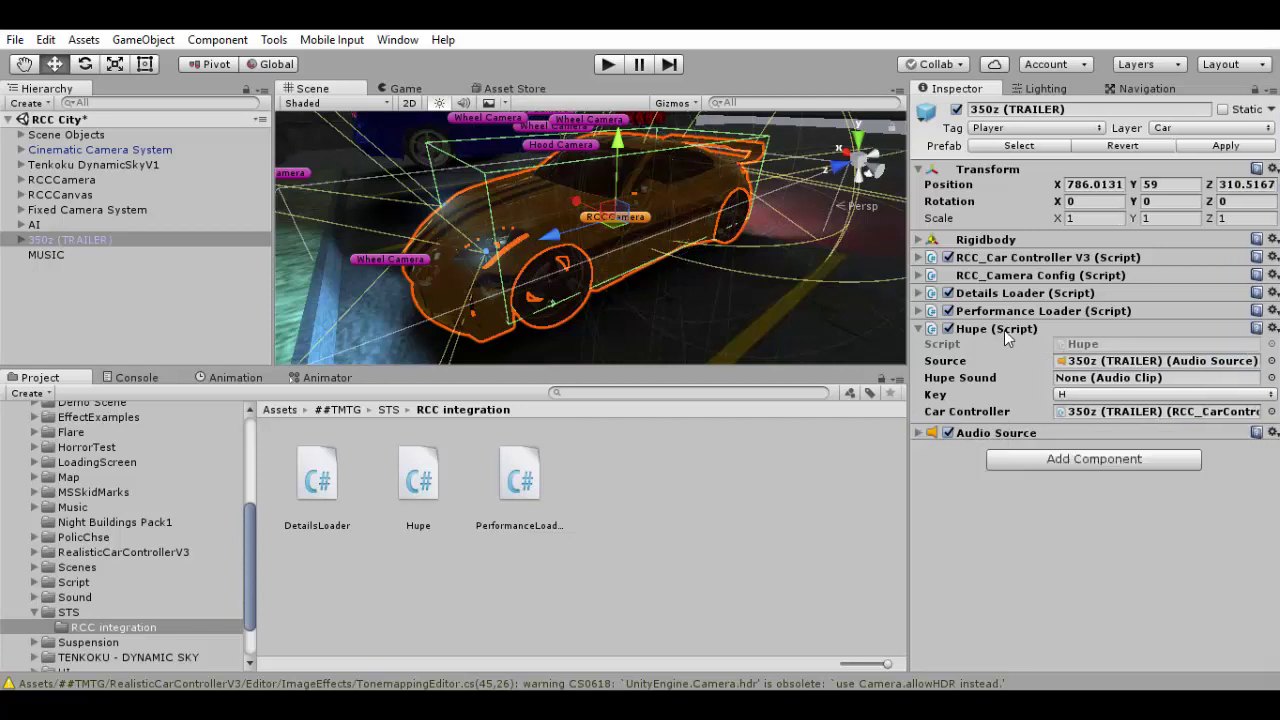
pyautogui.click(1004, 329)
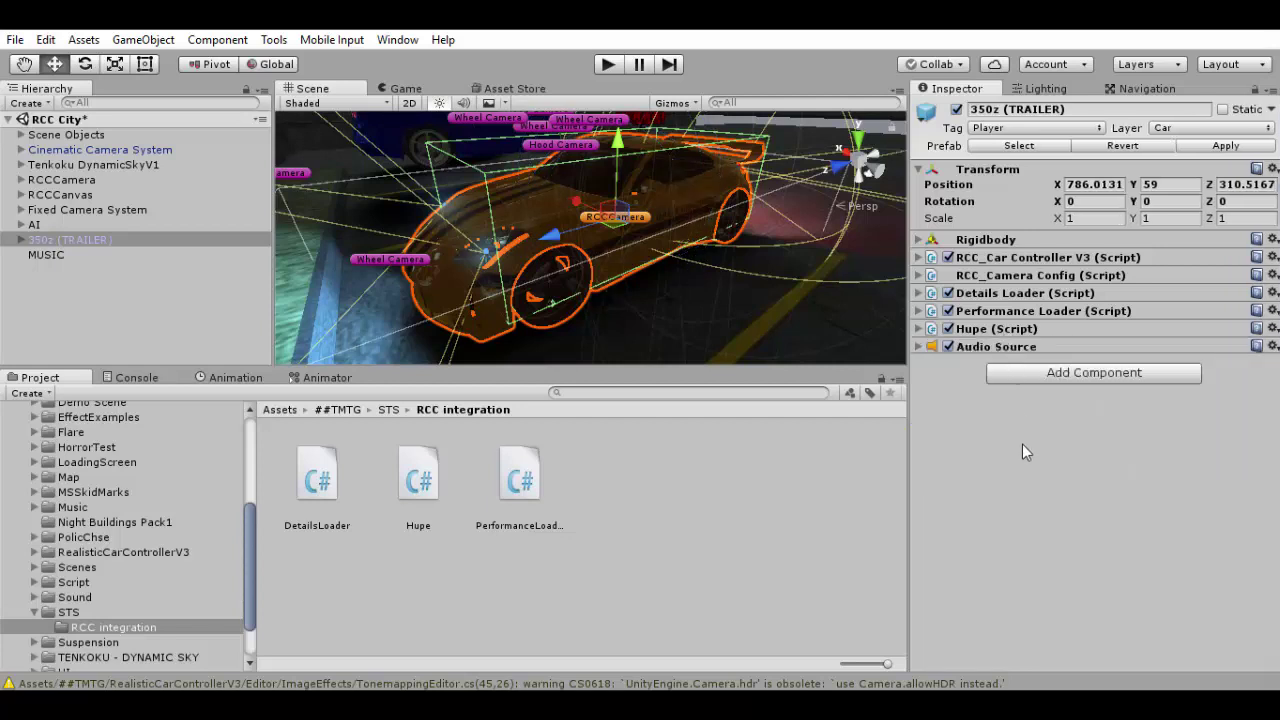
# Step: Expand the 350z's Performance Loader and Details Loader, folding away the Engine, Turbo and Brake arrays
pyautogui.click(1017, 310)
pyautogui.click(1026, 291)
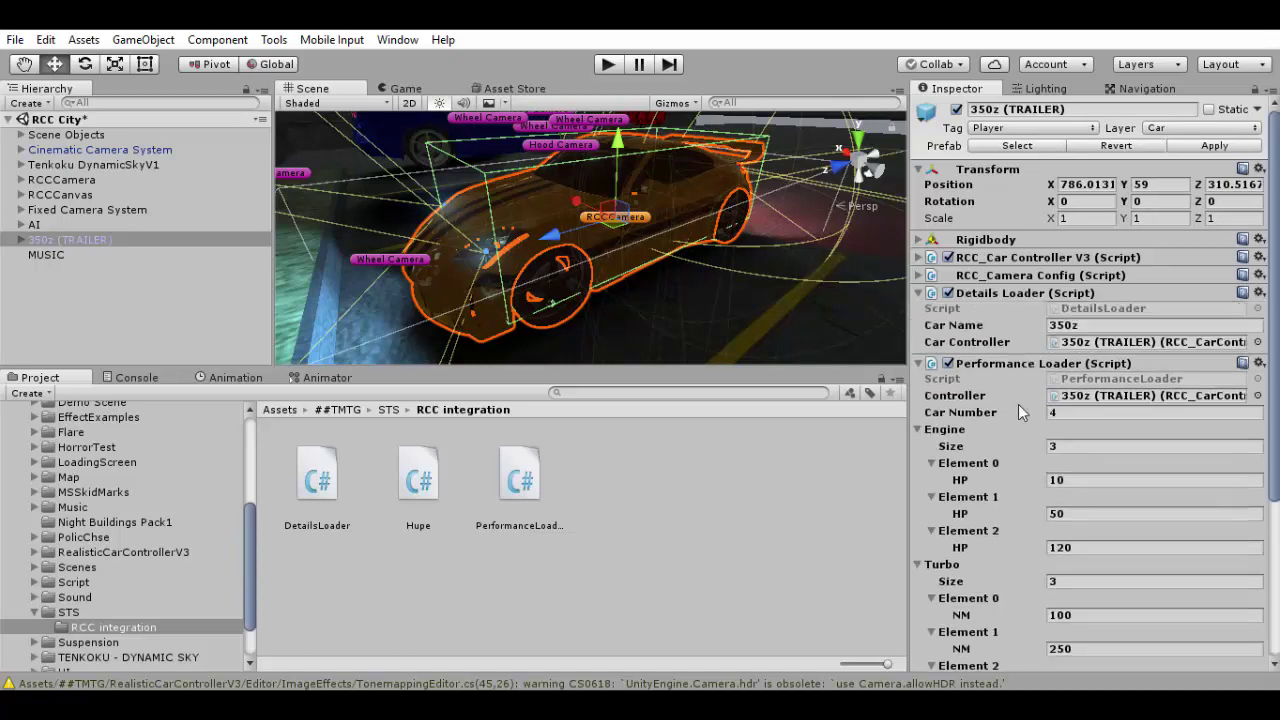
pyautogui.click(961, 429)
pyautogui.click(959, 447)
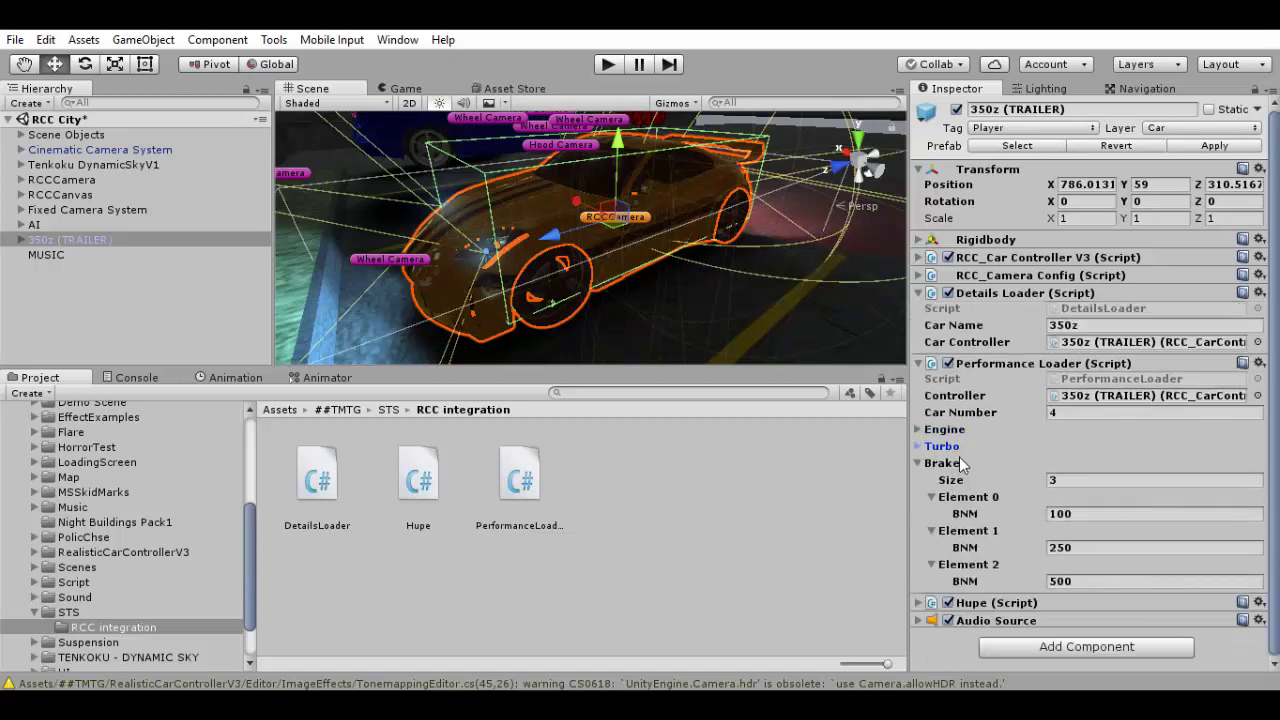
pyautogui.click(957, 463)
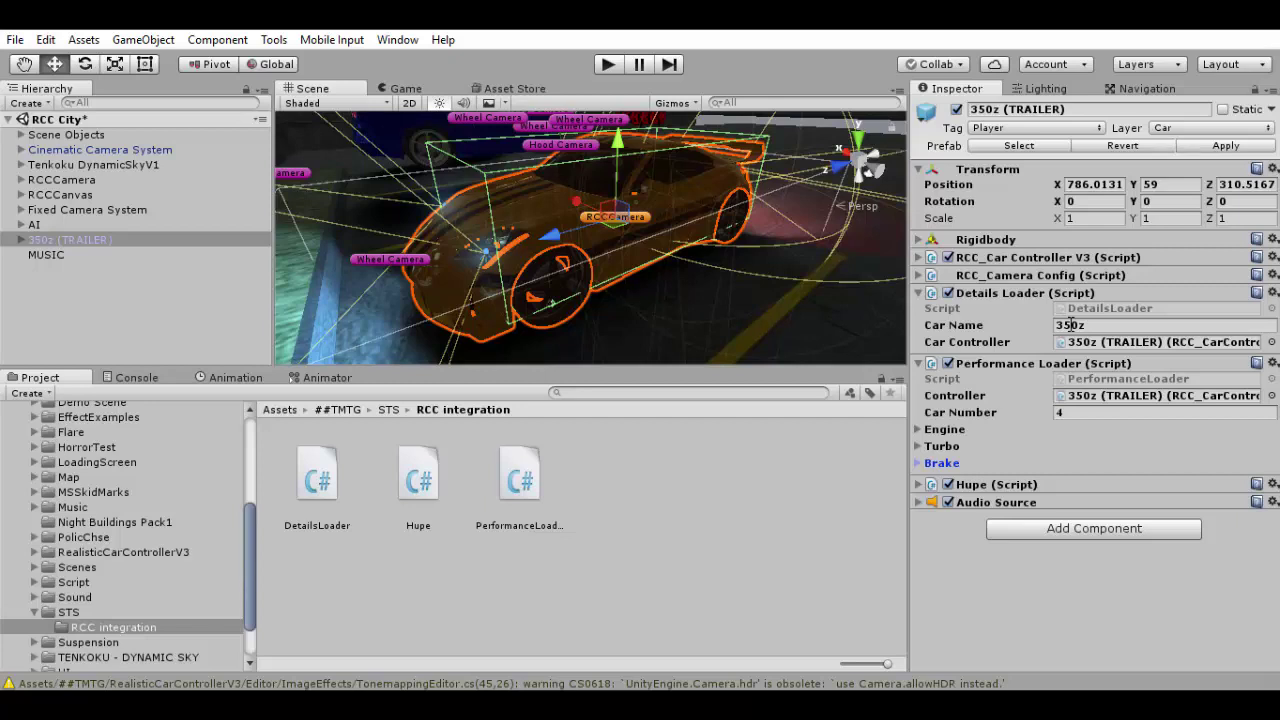